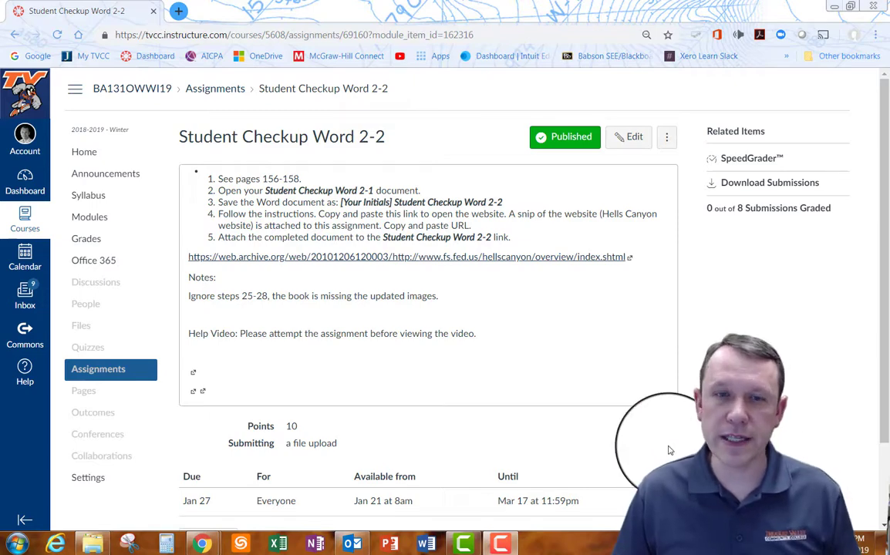
- Open DMB Student Checkup 2-1.docx in Word and save it as DMB Student Checkup 2-2 in the Word Chapter 2 folder
left_click(426, 545)
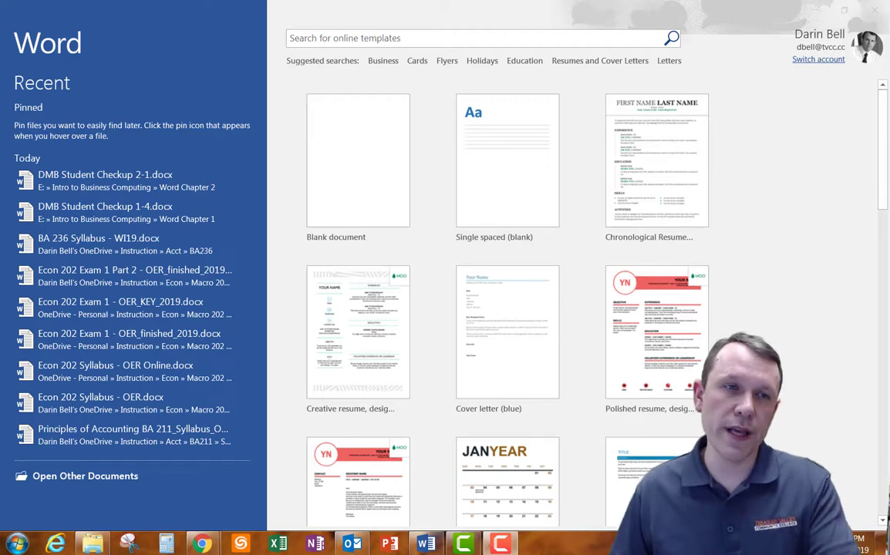
left_click(132, 178)
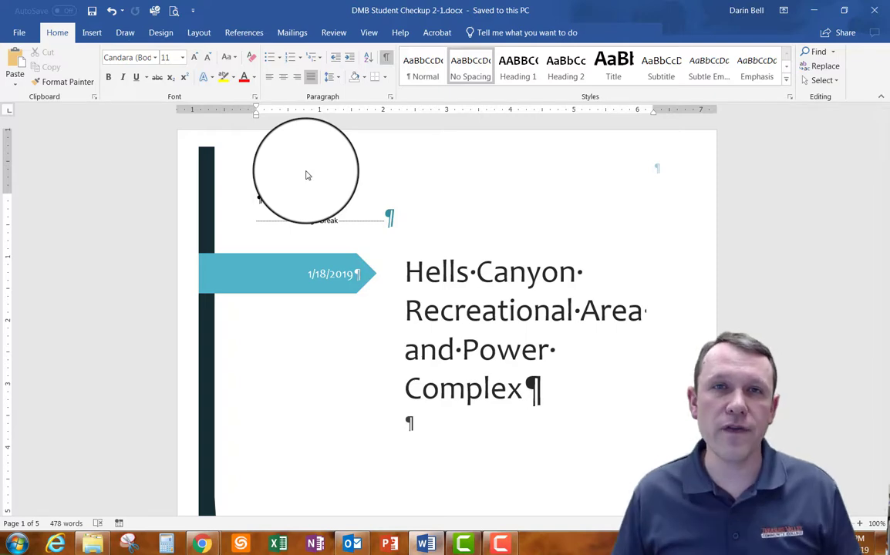
left_click(19, 34)
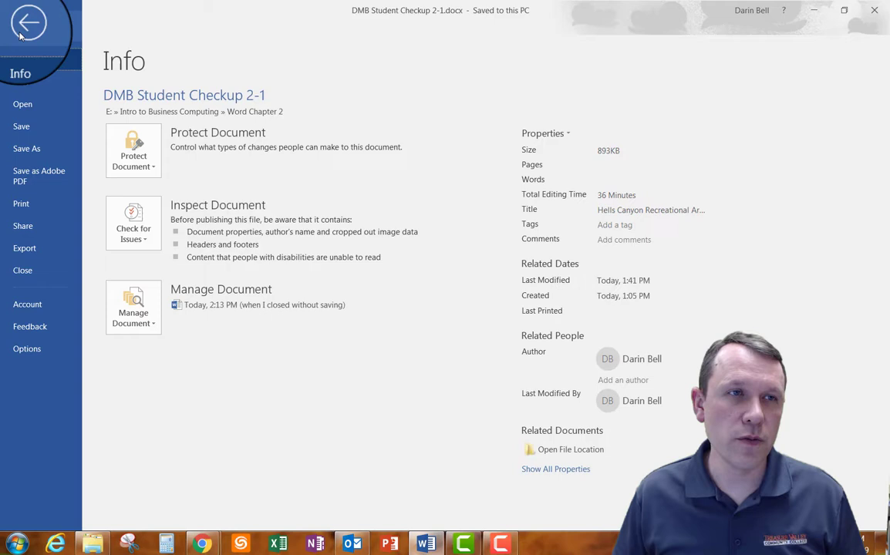
left_click(26, 151)
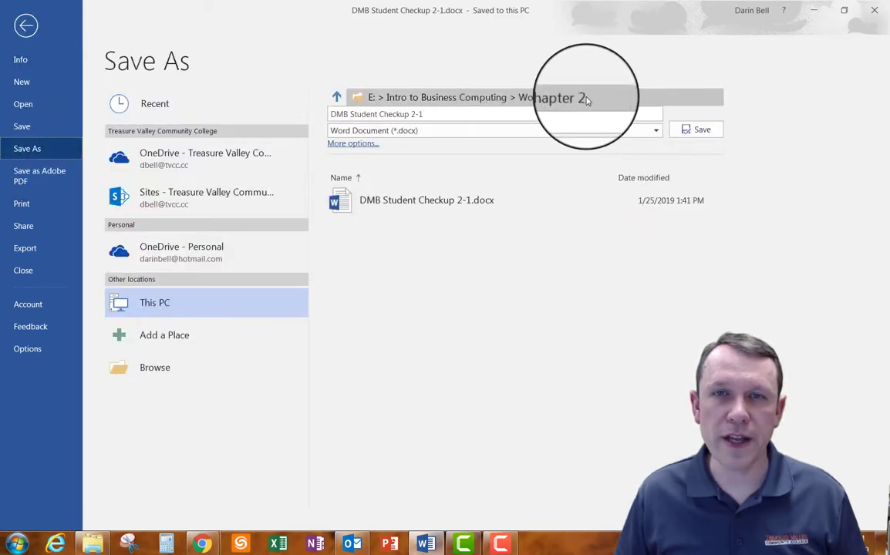
left_click(423, 116)
left_click(423, 116)
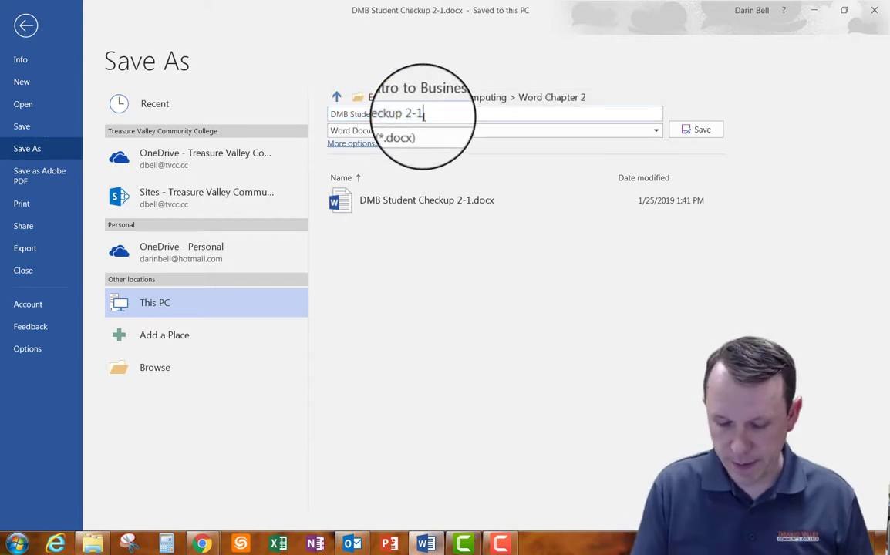
type("2")
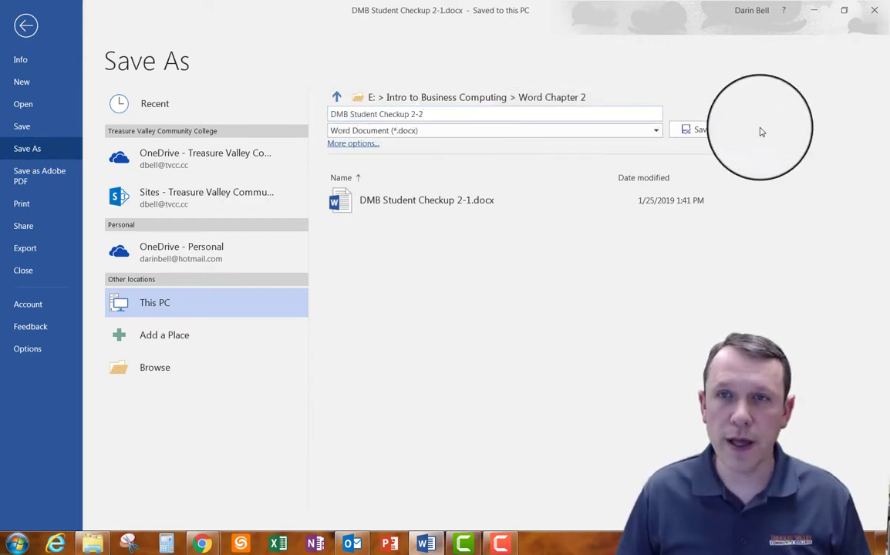
left_click(701, 129)
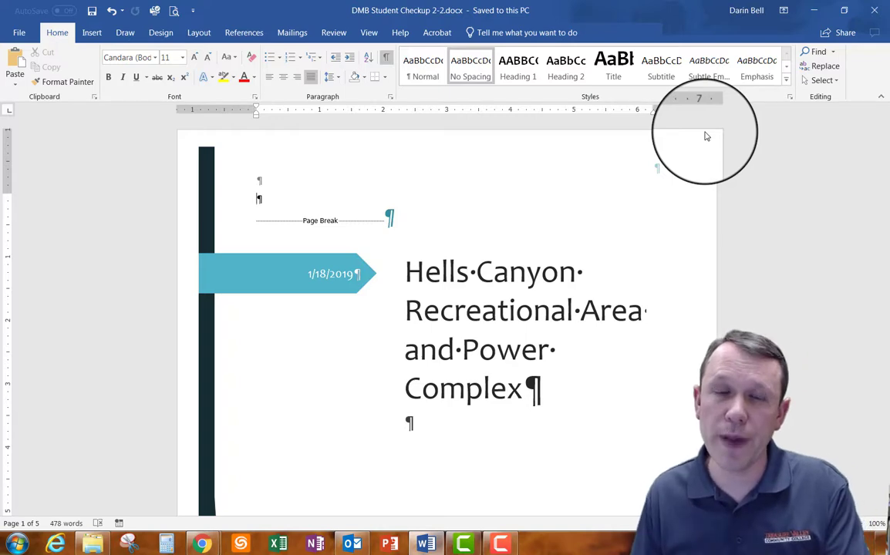
- Open the Hells Canyon website linked in the Chrome assignment page and copy its paragraph beginning "Hells Canyon, North America's deepest river gorge"
mouse_move(202, 541)
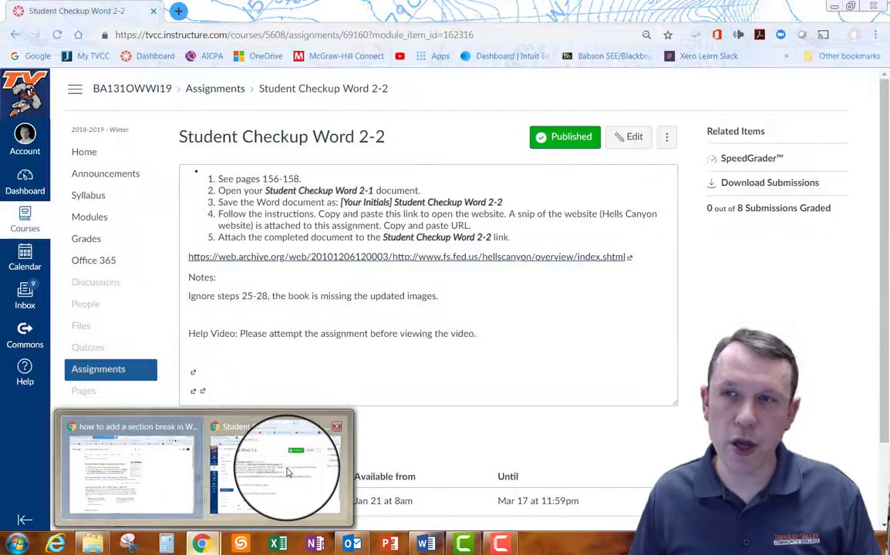
left_click(284, 463)
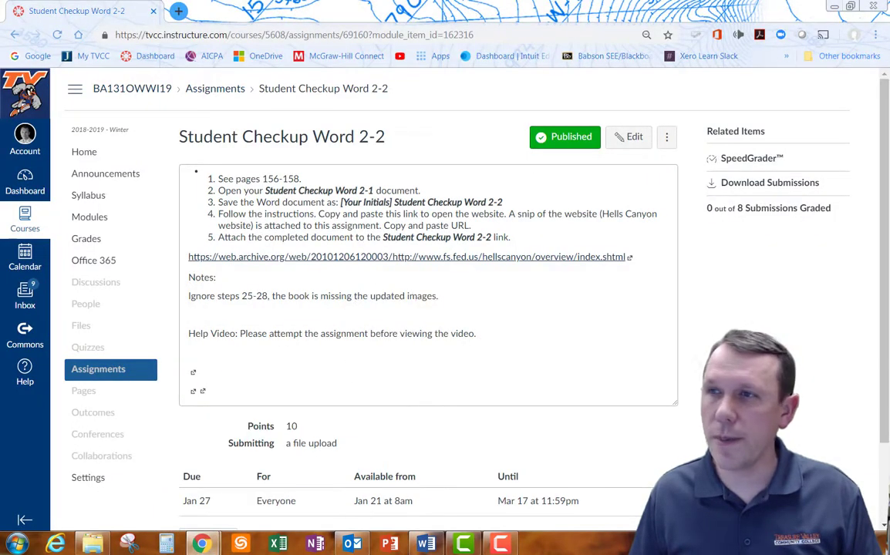
left_click(435, 264)
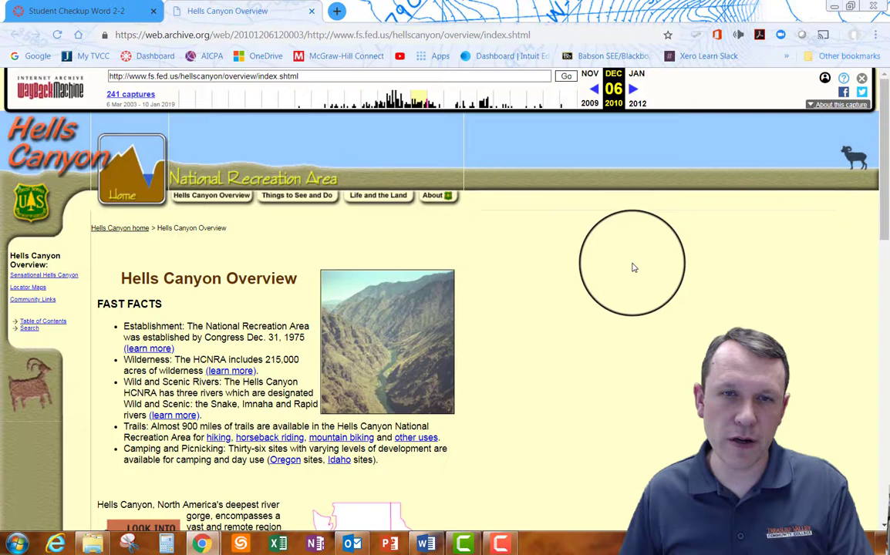
scroll(615, 270, "down", 4)
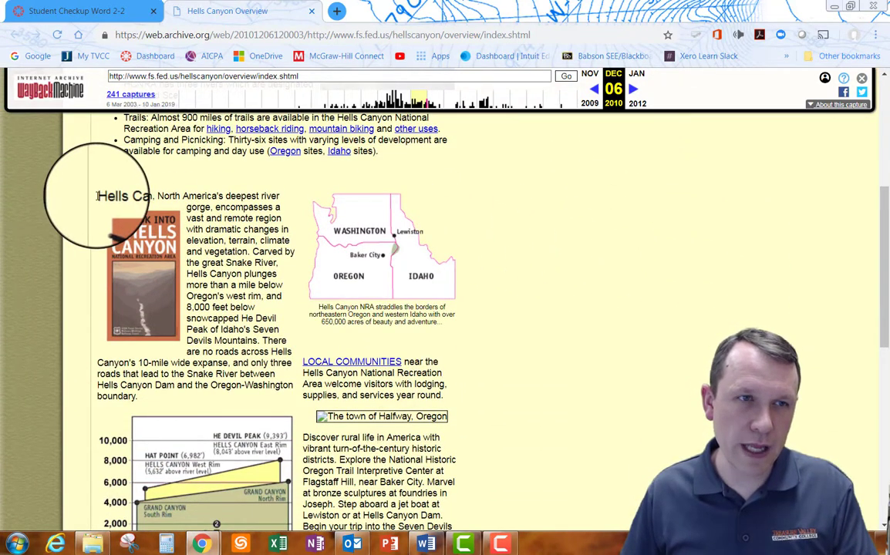
left_click_drag(153, 196, 195, 401)
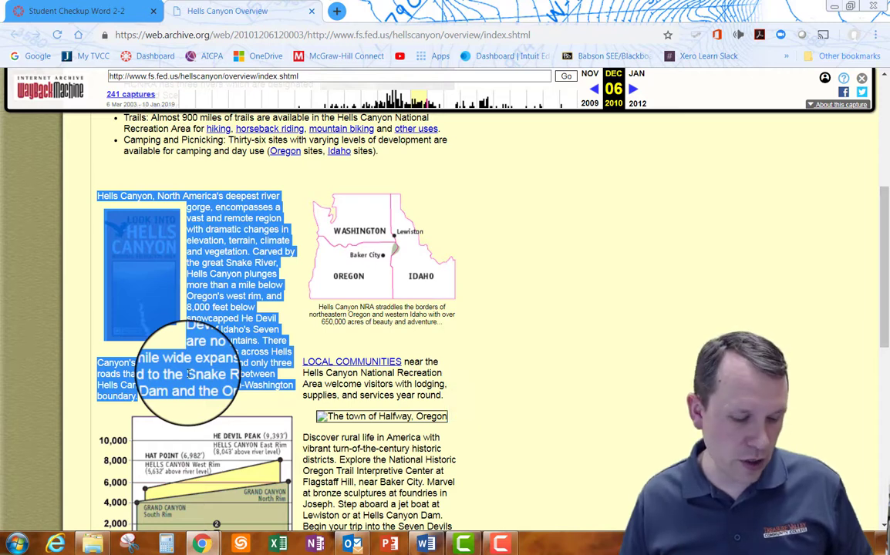
right_click(202, 245)
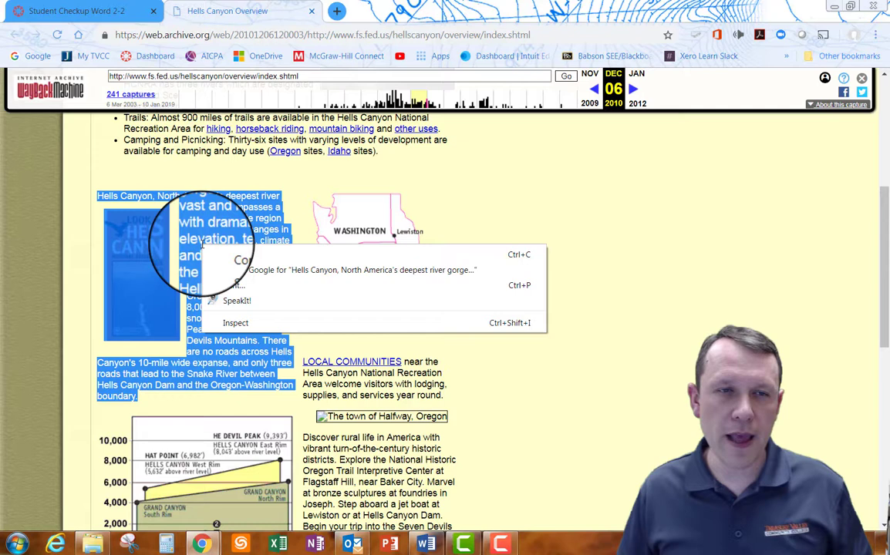
left_click(233, 259)
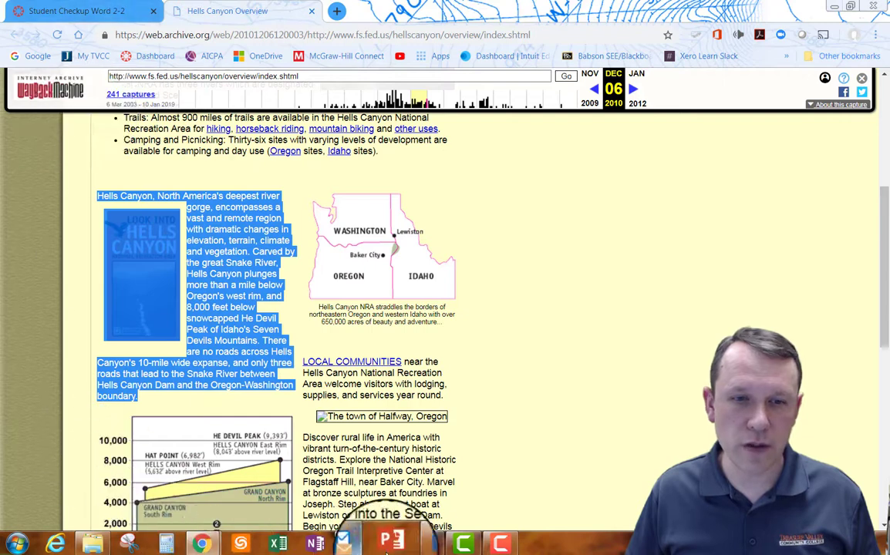
- Return to the Word document and paste the copied text as a new paragraph before the one beginning "Within Hells Canyon"
left_click(425, 544)
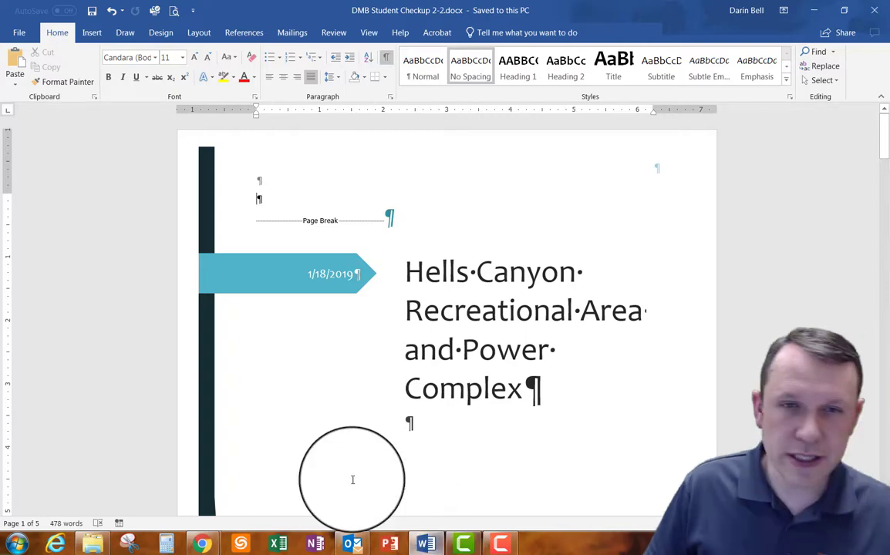
scroll(336, 389, "down", 15)
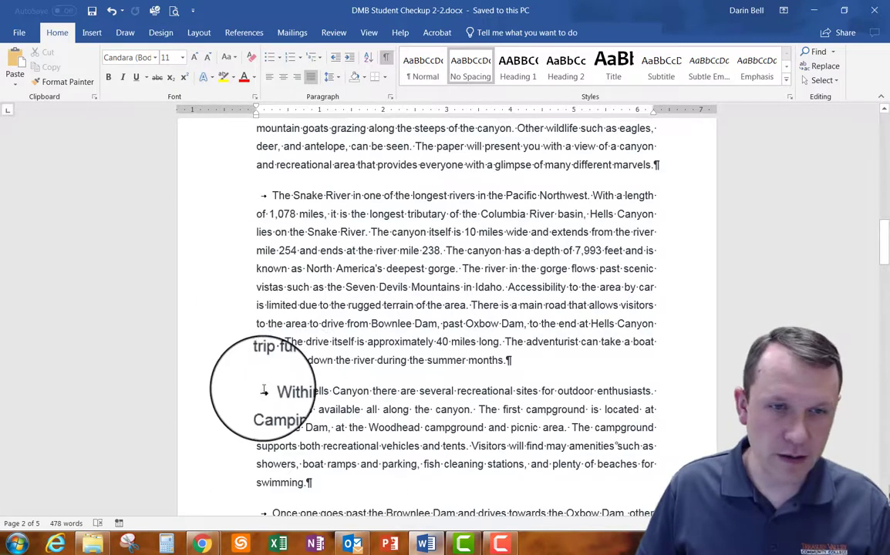
left_click(271, 392)
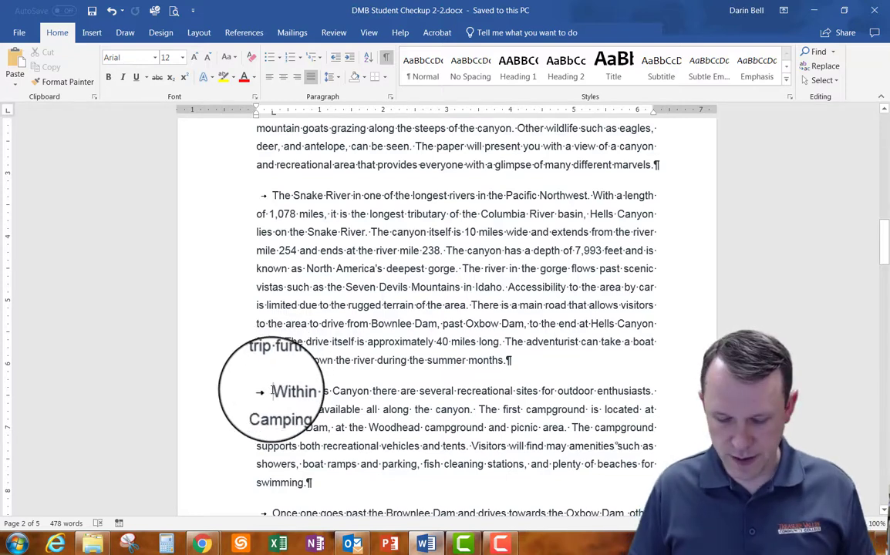
key("Return")
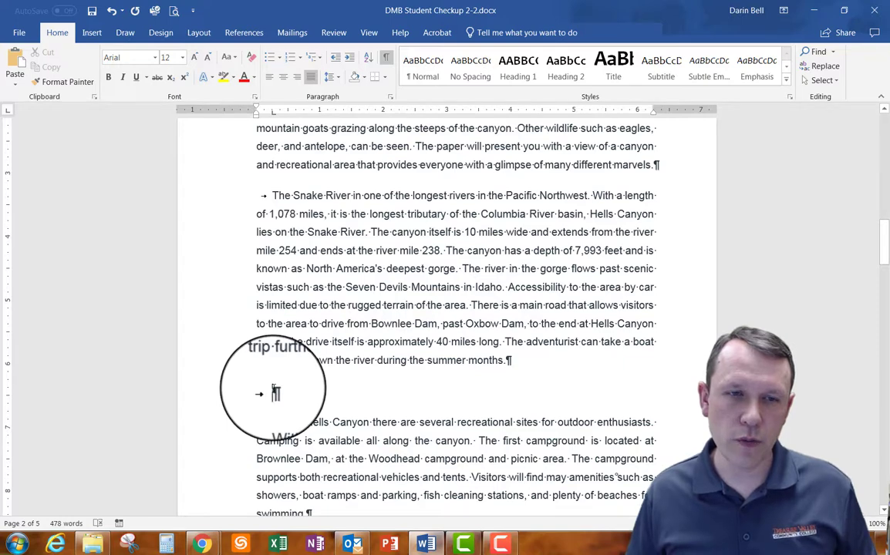
key("ctrl+v")
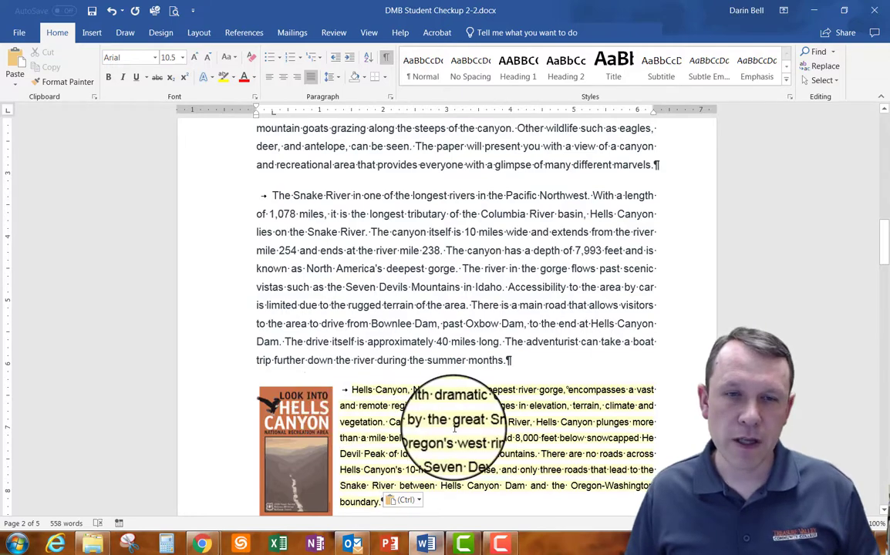
- Delete the "Look Into Hells Canyon" picture that was pasted along with the website paragraph
scroll(455, 428, "down", 3)
scroll(455, 433, "down", 3)
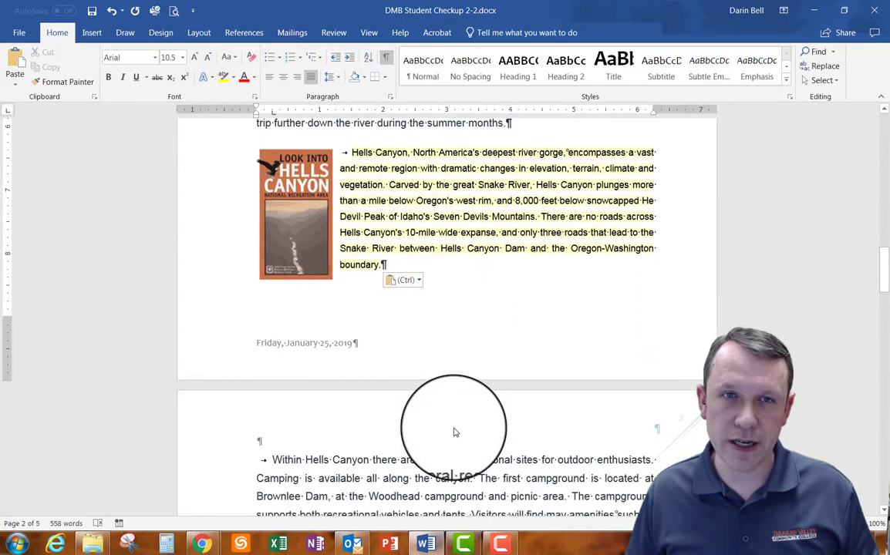
scroll(455, 432, "up", 9)
scroll(455, 428, "down", 4)
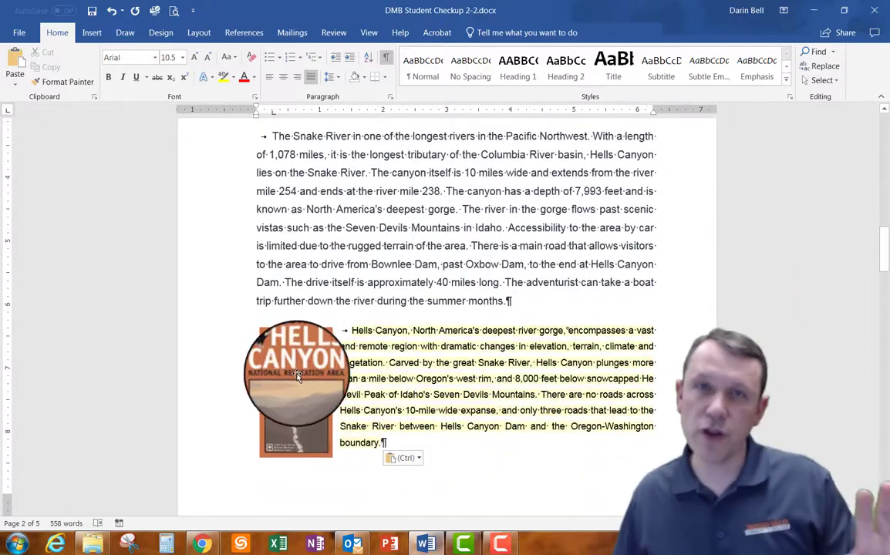
left_click(296, 374)
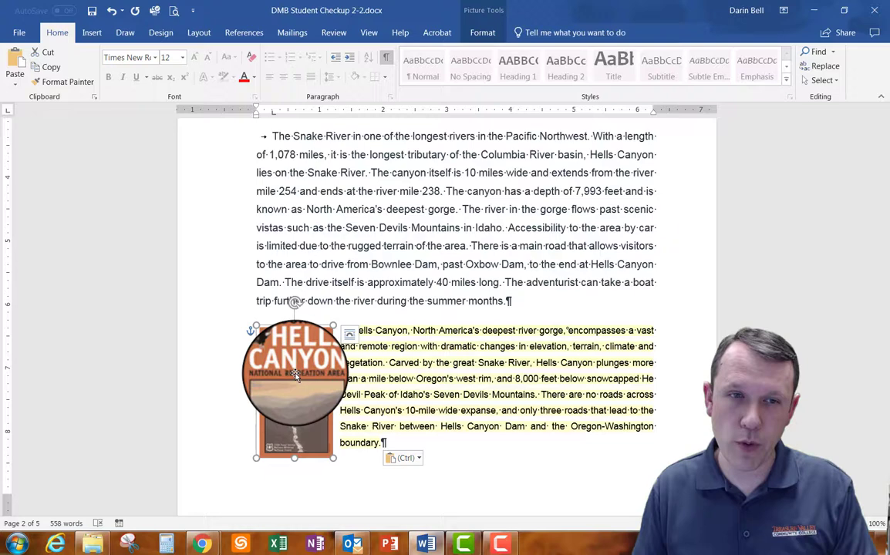
key("Delete")
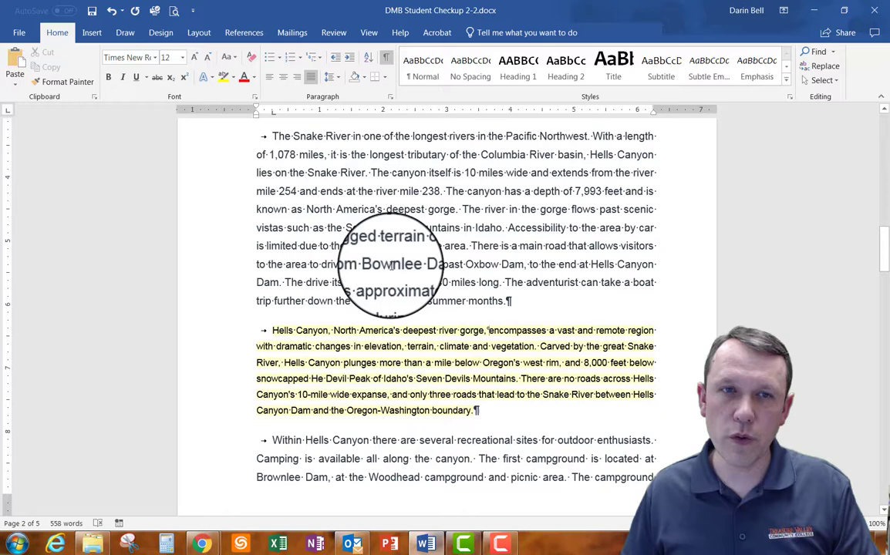
- Try to apply the formatting of the "Within Hells Canyon" paragraph to the highlighted pasted paragraph with Format Painter
scroll(325, 334, "down", 1)
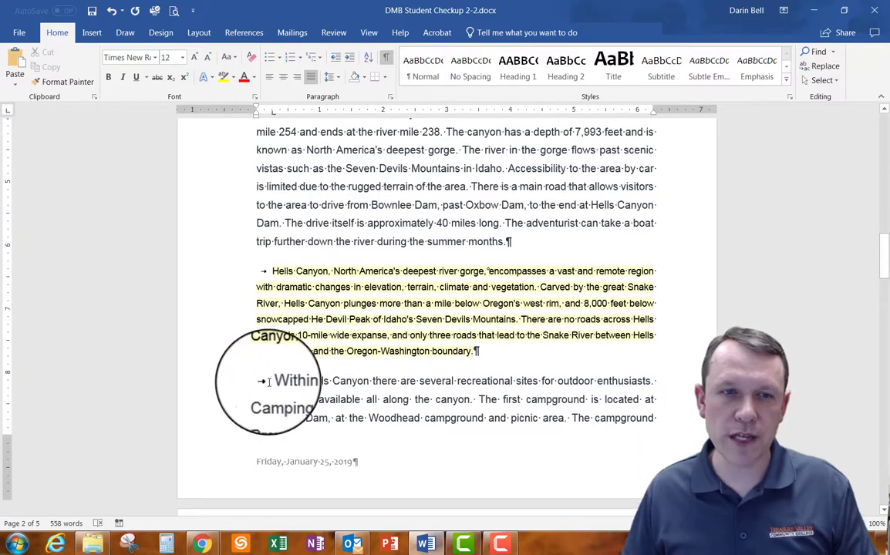
mouse_move(310, 389)
left_mouse_down()
mouse_move(392, 411)
mouse_move(549, 417)
left_mouse_up()
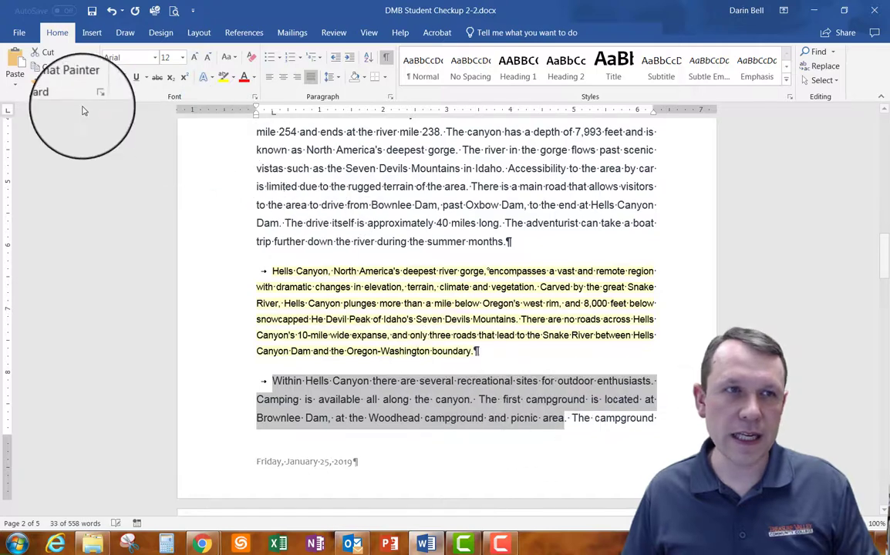
left_click(70, 83)
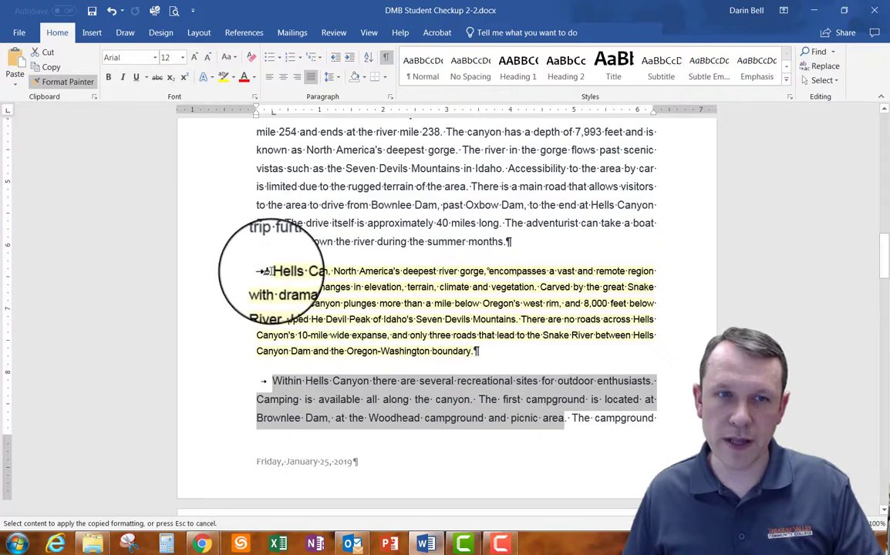
mouse_move(263, 272)
left_mouse_down()
mouse_move(353, 342)
mouse_move(483, 350)
mouse_move(474, 354)
left_mouse_up()
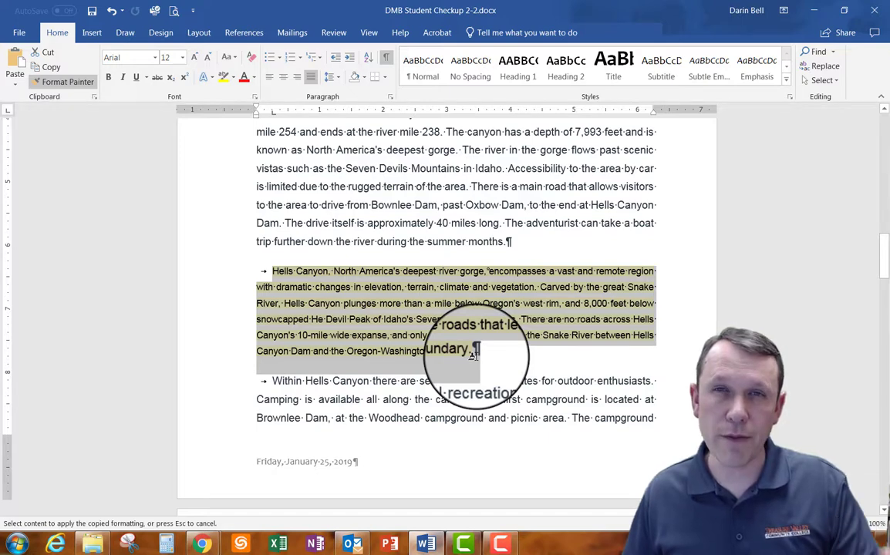
left_click_drag(474, 354, 473, 356)
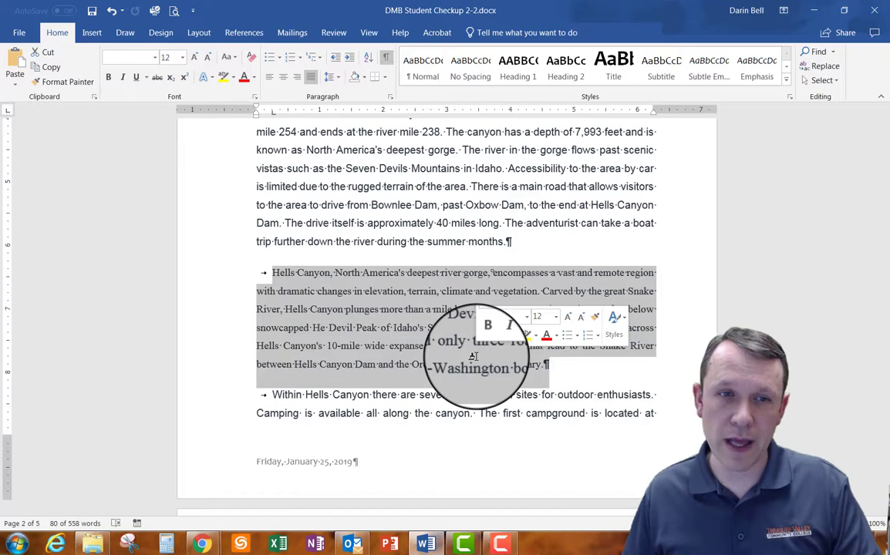
left_click(231, 278)
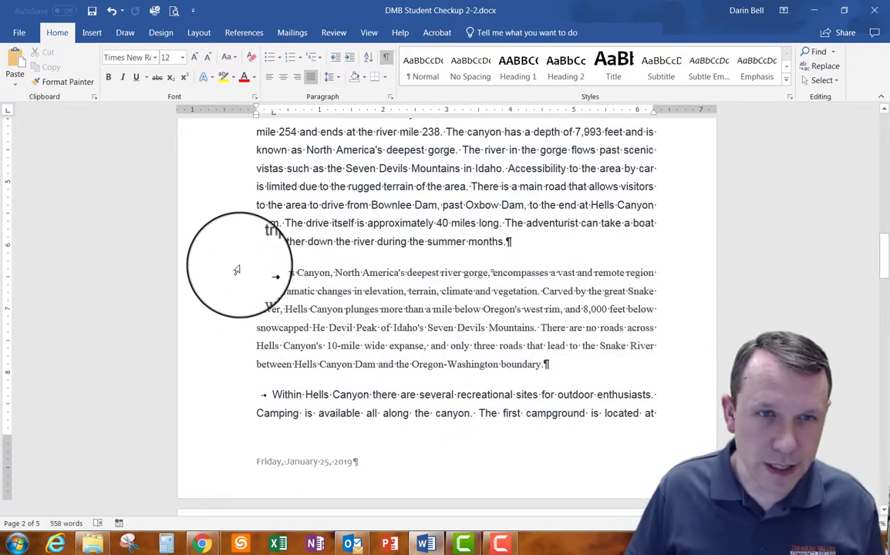
- Reapply Format Painter from the "Within Hells Canyon" paragraph's text across the page break to the whole pasted paragraph, matching Arial 12
scroll(237, 270, "down", 3)
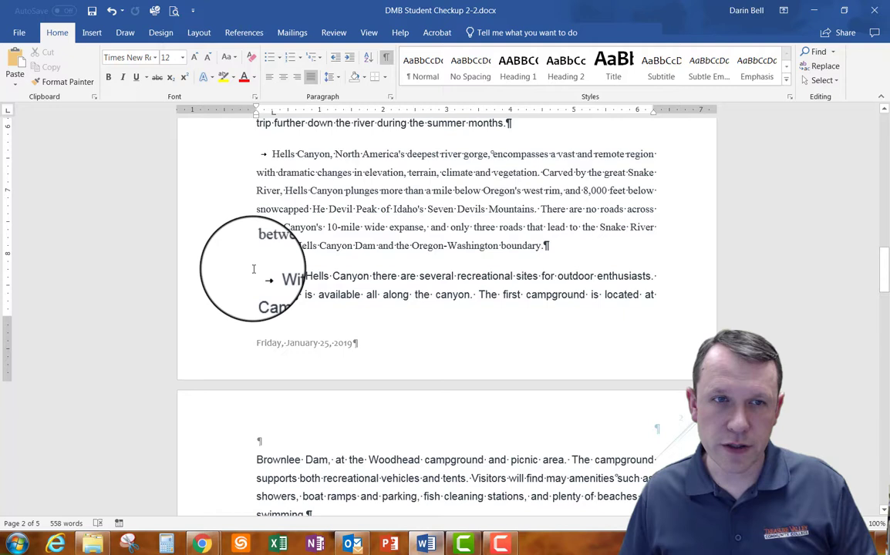
left_click_drag(262, 276, 575, 463)
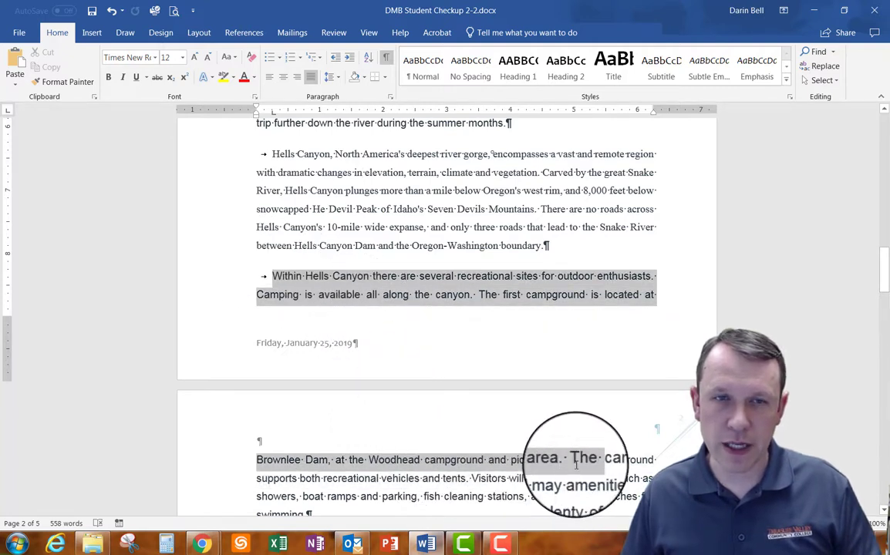
left_click(70, 83)
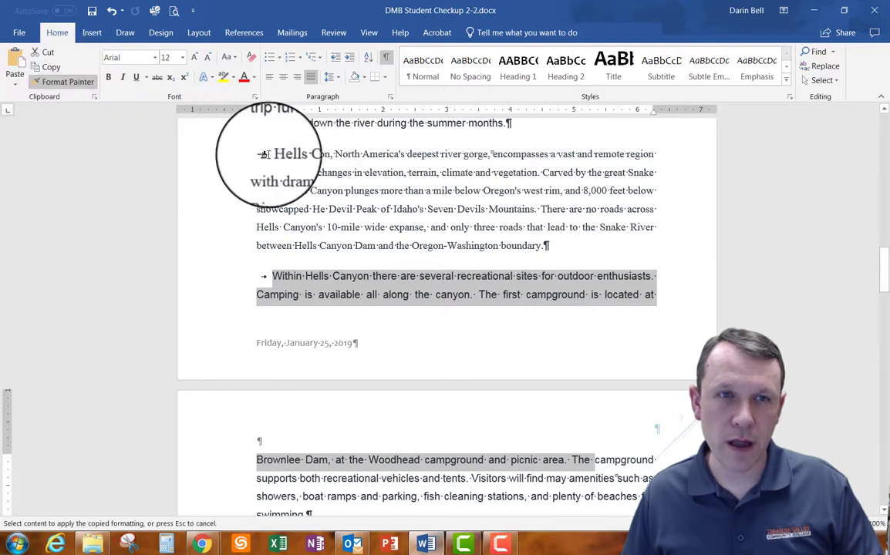
mouse_move(263, 154)
left_mouse_down()
mouse_move(284, 175)
mouse_move(545, 244)
left_mouse_up()
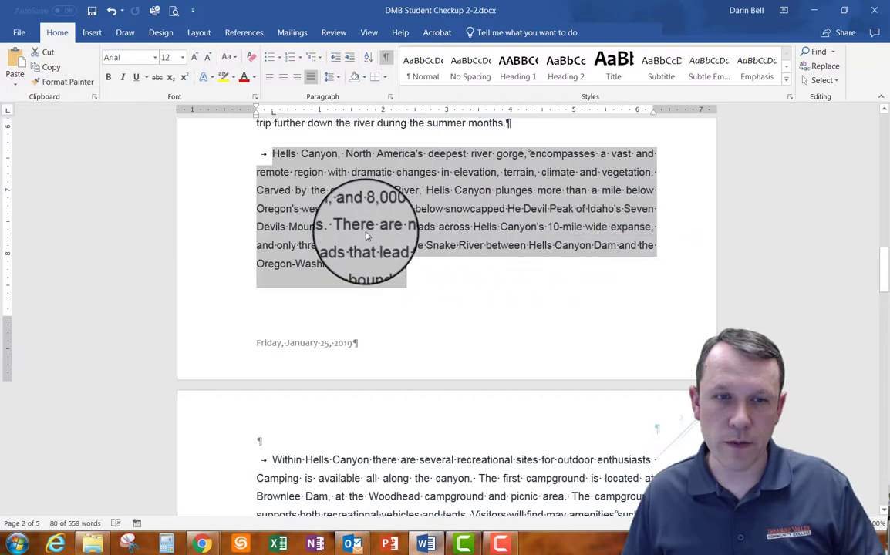
left_click(291, 221)
scroll(225, 205, "up", 3)
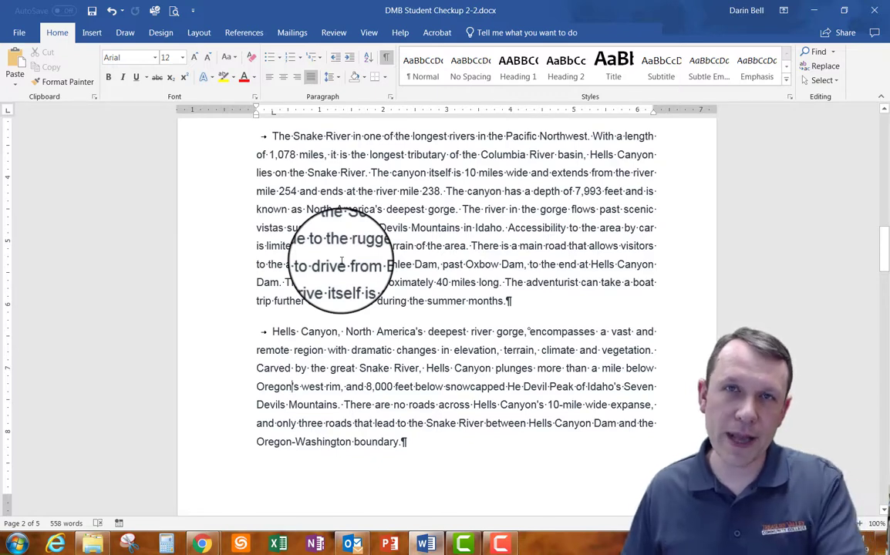
left_click(298, 316)
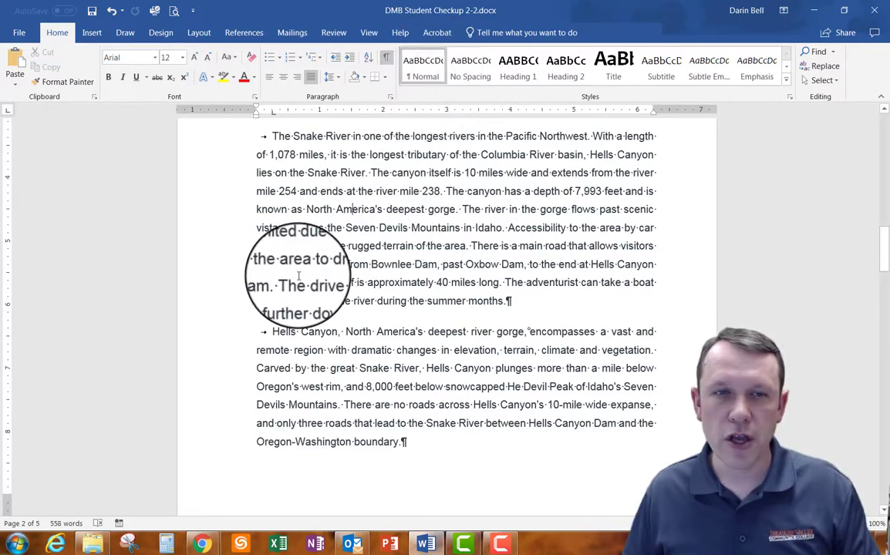
- Examine the pasted "Hells Canyon, North America's deepest river gorge" paragraph and compare its formatting with the paragraphs before and after it
scroll(301, 278, "down", 3)
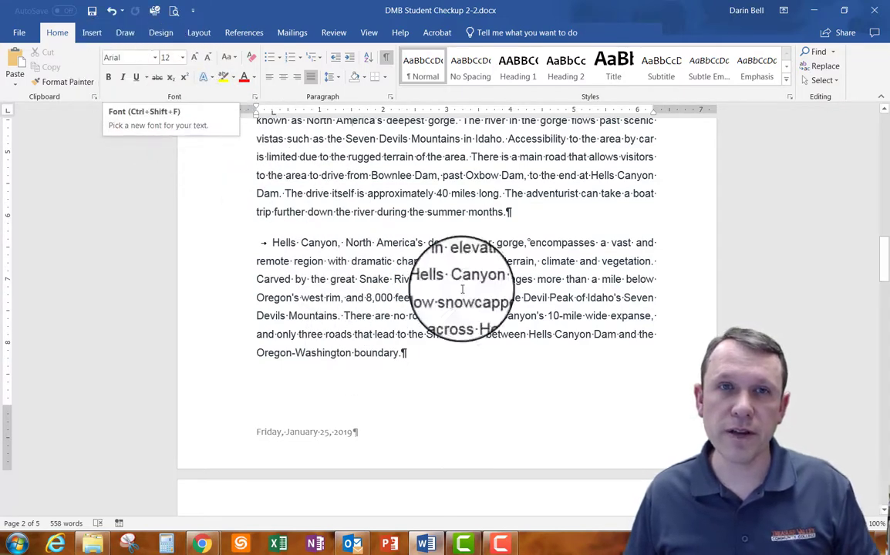
scroll(472, 493, "down", 3)
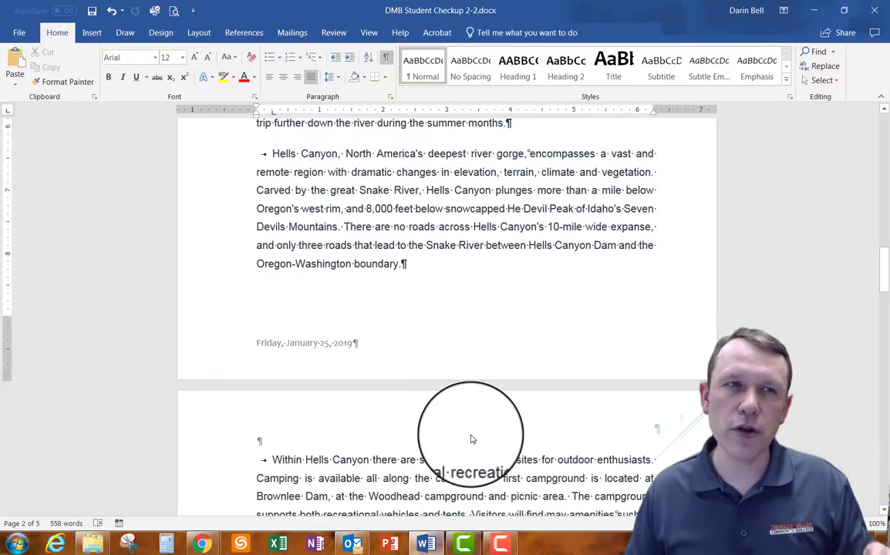
left_click(68, 81)
scroll(457, 287, "down", 4)
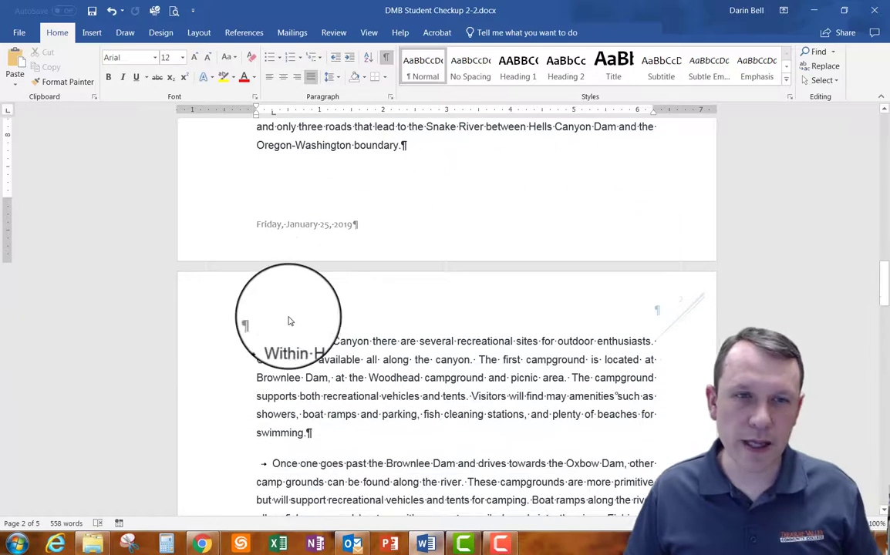
left_click(280, 324)
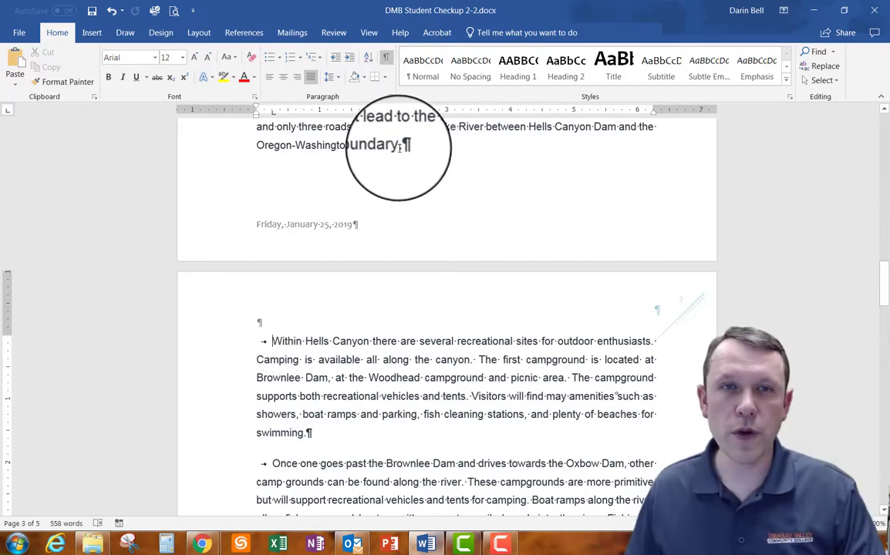
scroll(398, 244, "up", 4)
scroll(397, 201, "down", 2)
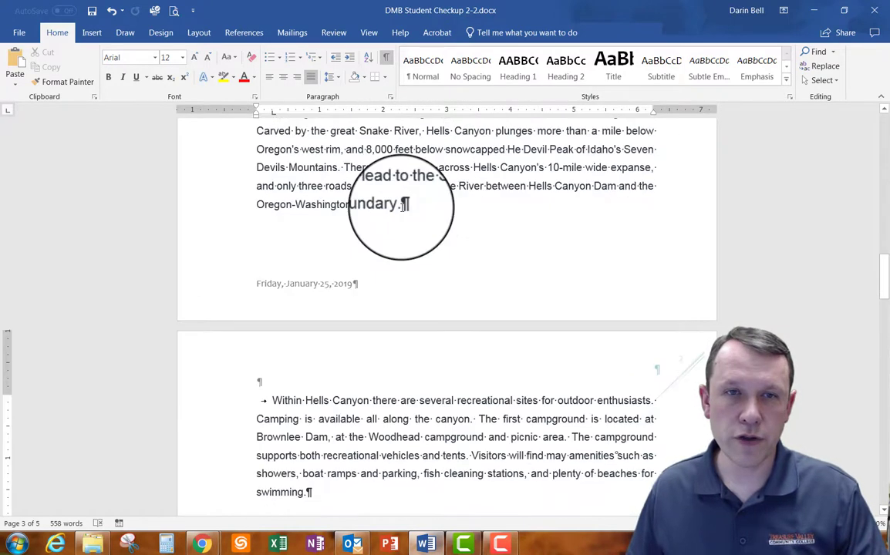
scroll(479, 255, "up", 3)
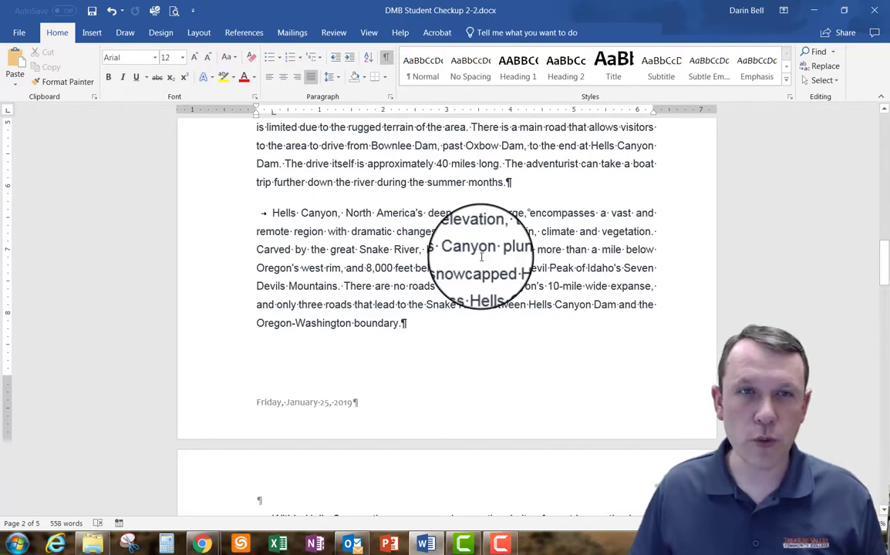
- Start a new citation source at the end of the pasted paragraph, after "boundary.", and choose Web site as the source type
left_click(246, 35)
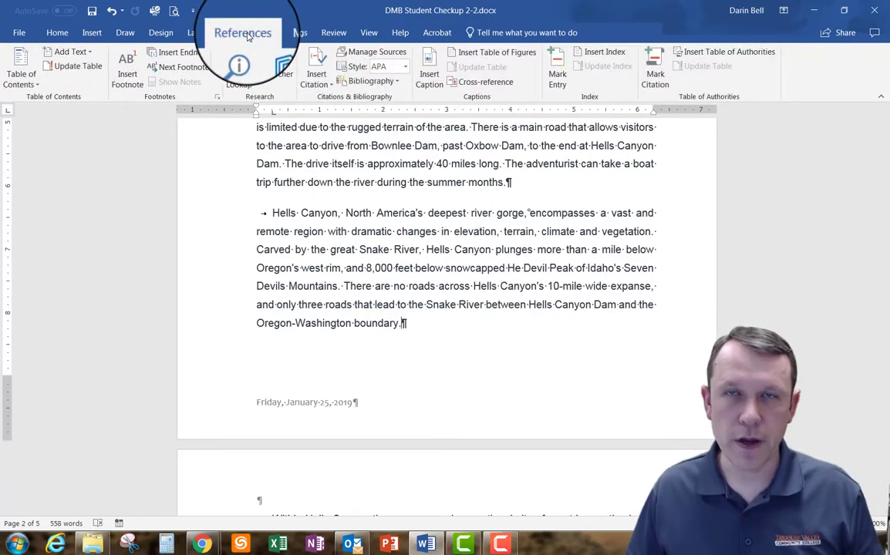
left_click(327, 74)
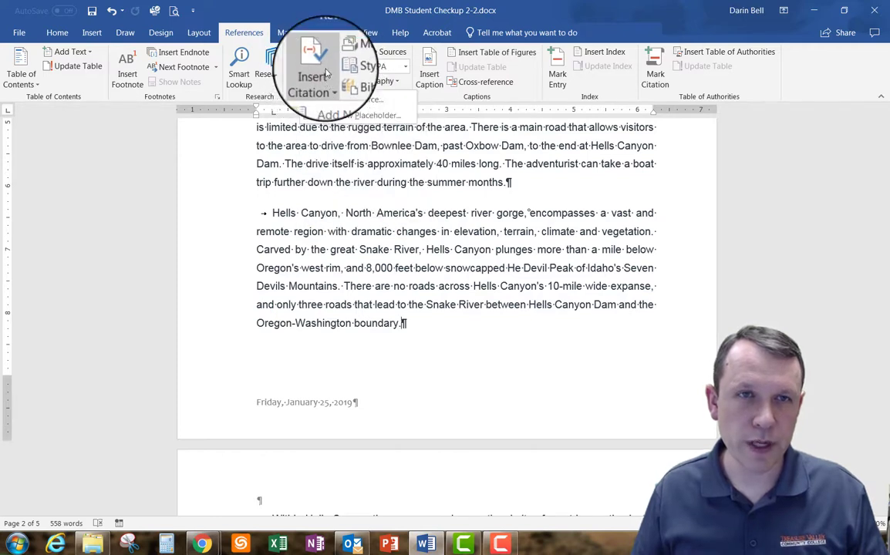
left_click(350, 100)
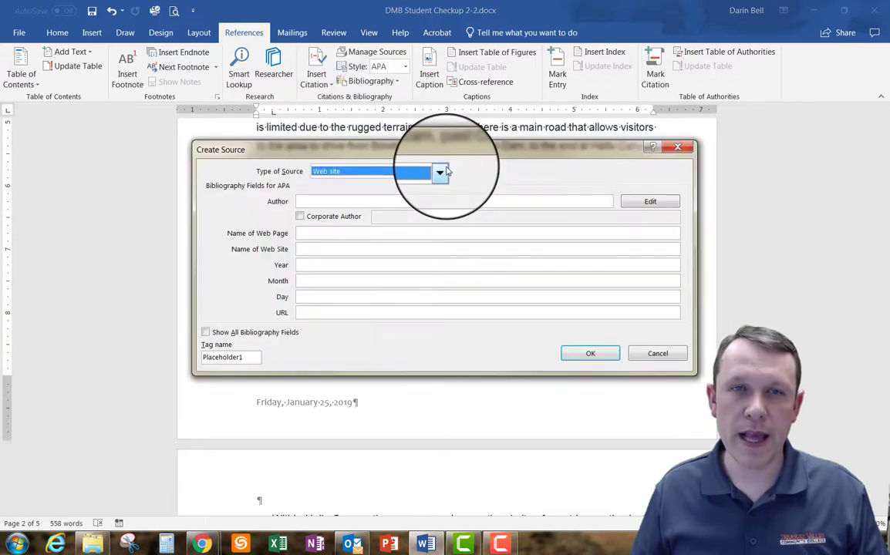
left_click(444, 171)
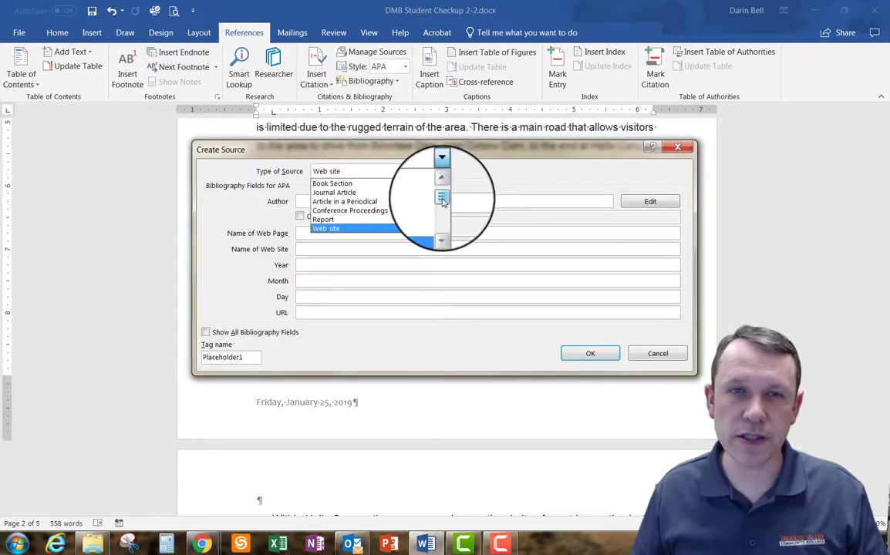
scroll(442, 198, "down", 4)
scroll(443, 193, "up", 4)
scroll(441, 202, "down", 3)
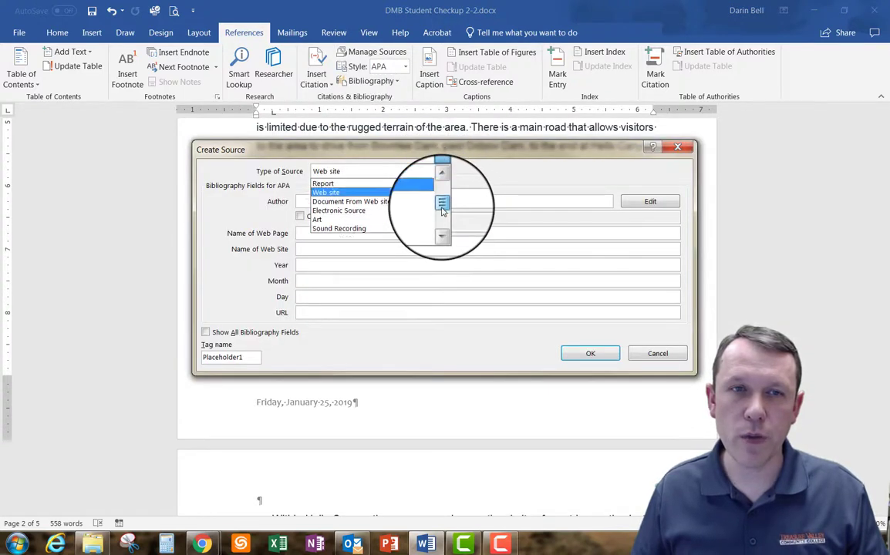
scroll(441, 202, "up", 2)
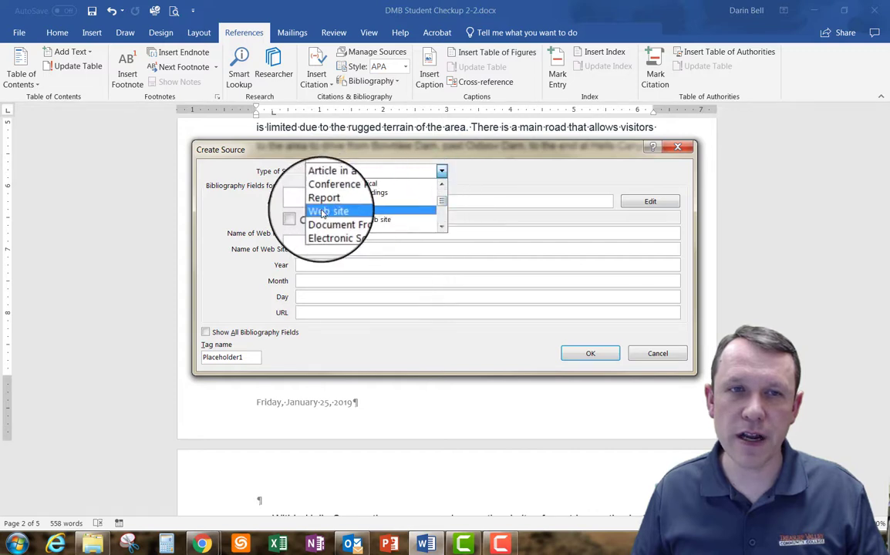
left_click(326, 212)
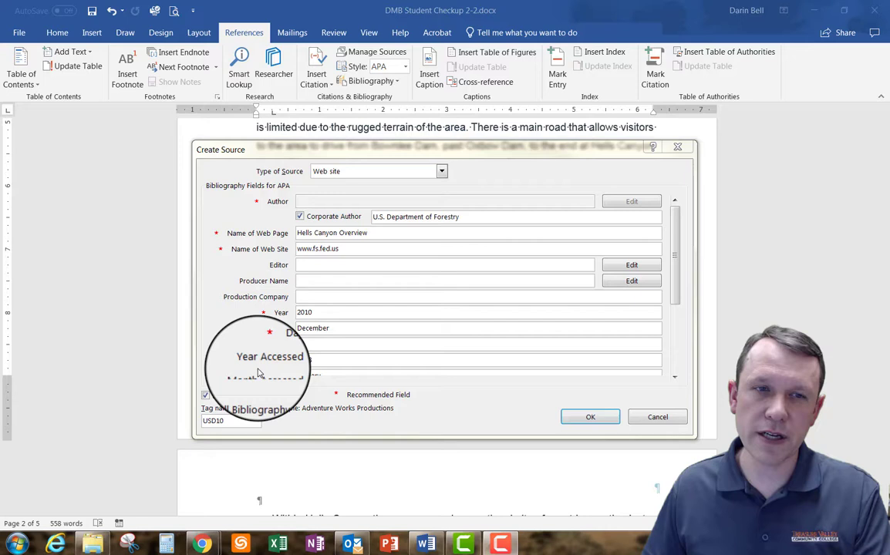
- Review the web source's remaining fields down to the URL and accept it, inserting the (U.S. Department of Forestry, 2010) citation
left_click(675, 377)
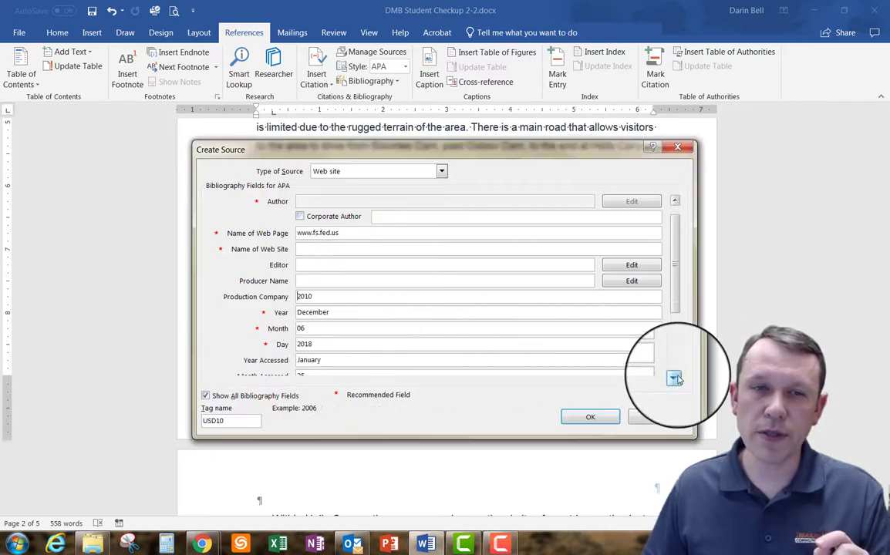
left_click(674, 377)
left_click(675, 377)
left_click(675, 378)
left_click(675, 377)
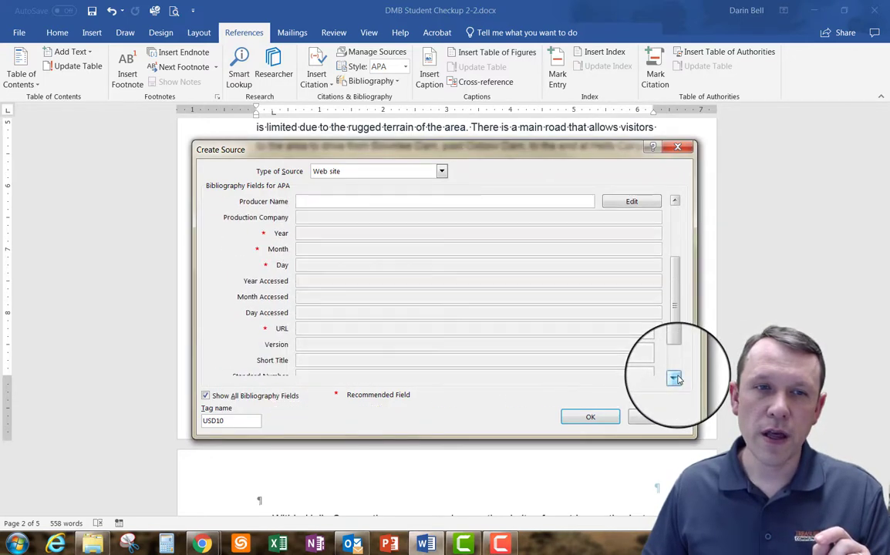
left_click(675, 377)
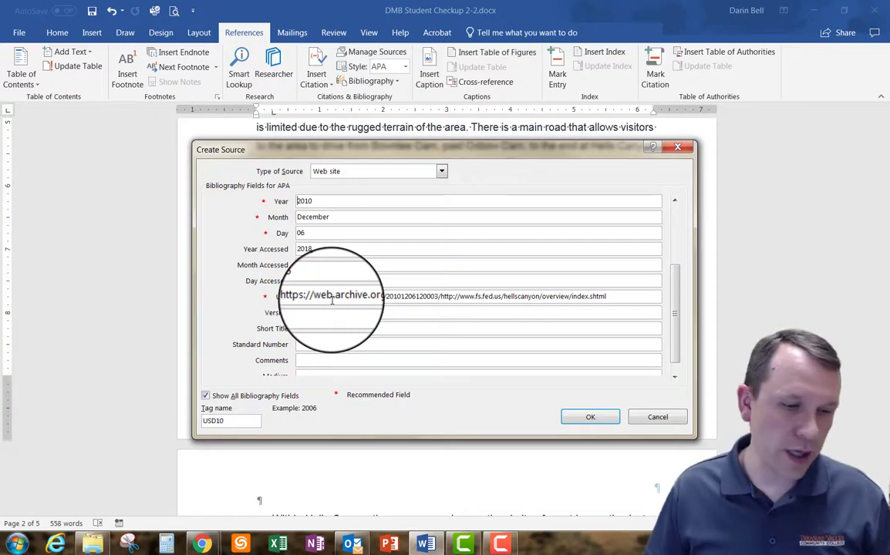
left_click(591, 419)
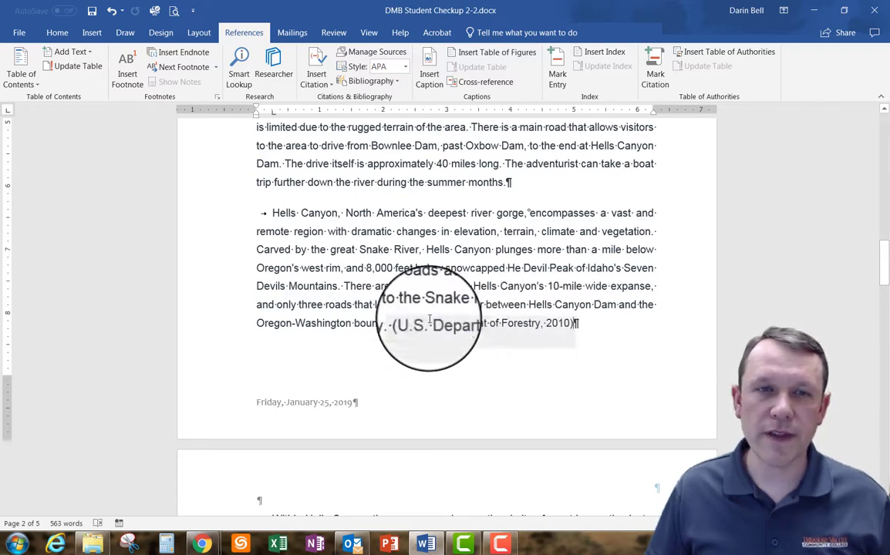
- Add an empty, unindented line between the title and the "The summer provides" paragraph, keeping that paragraph's first-line tab indent
scroll(401, 309, "up", 2)
scroll(397, 310, "up", 10)
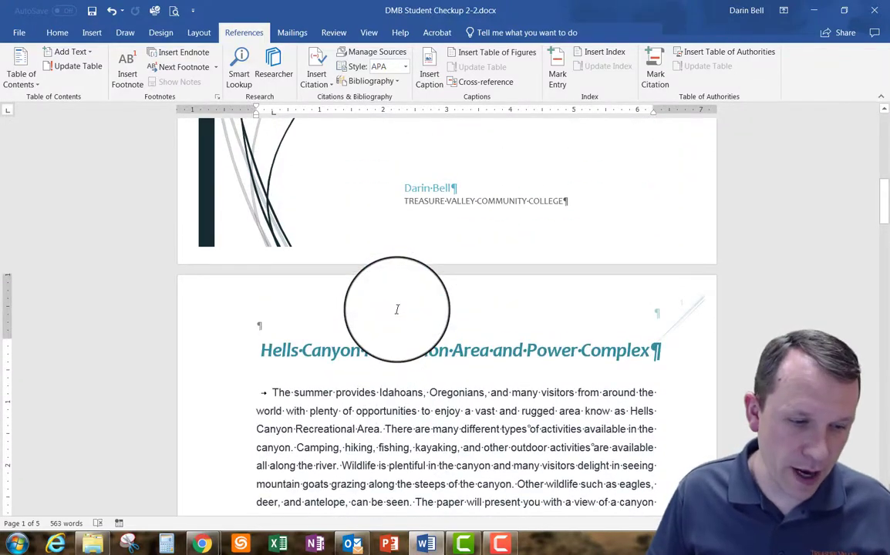
left_click(258, 351)
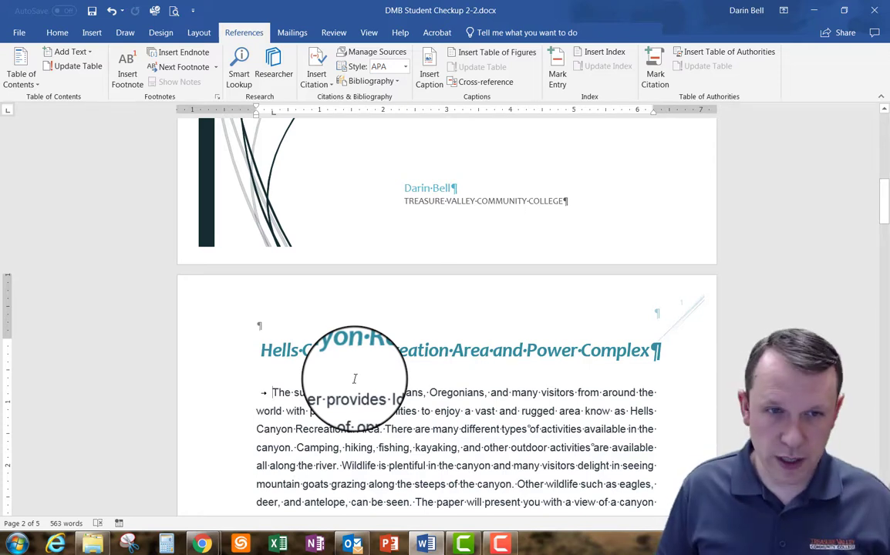
key("Return")
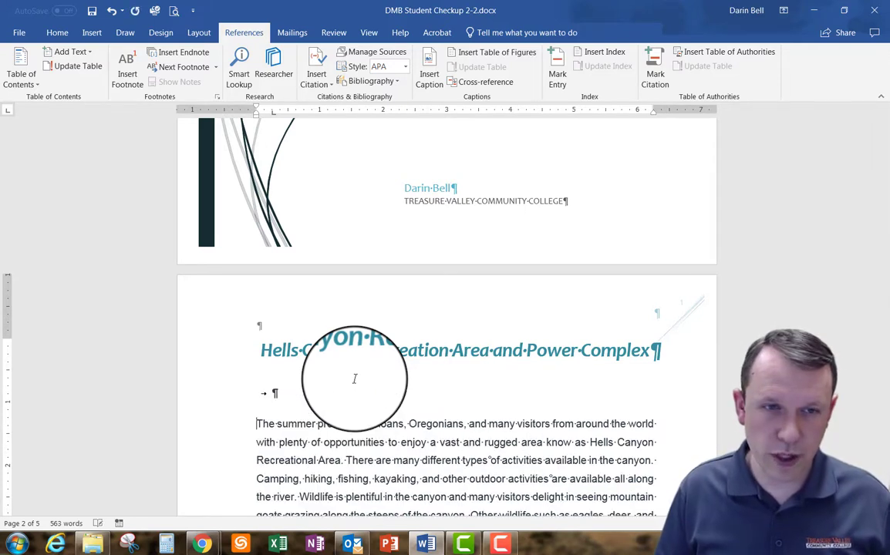
key("Tab")
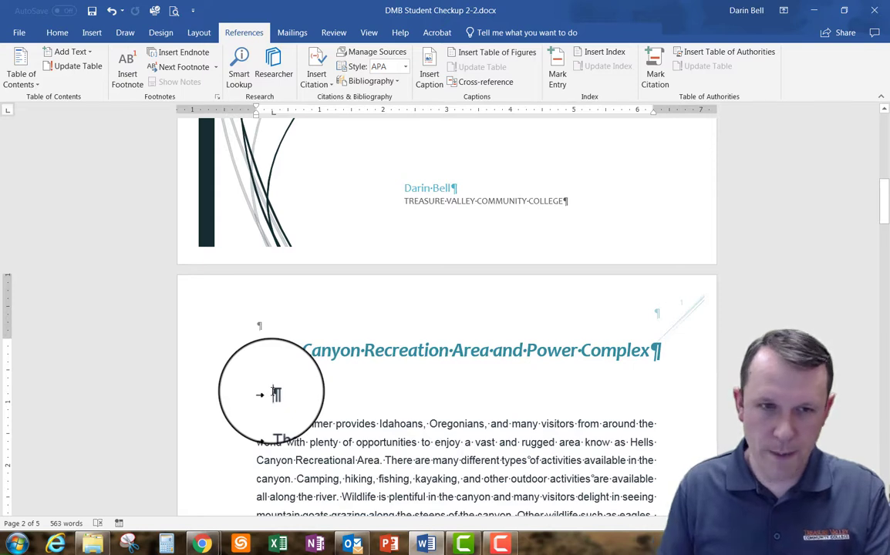
key("BackSpace")
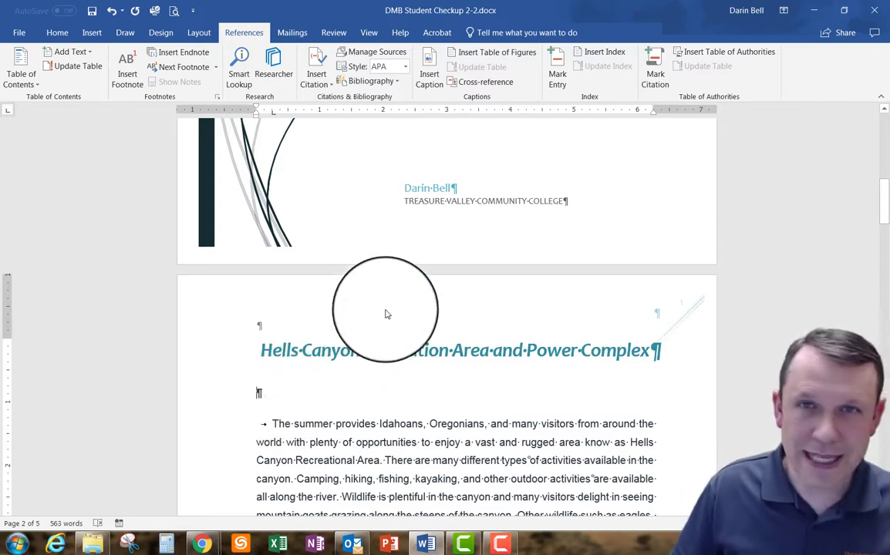
- Apply the Heading 2 style to the empty line below the title and enter "Introduction" as the heading
left_click(57, 31)
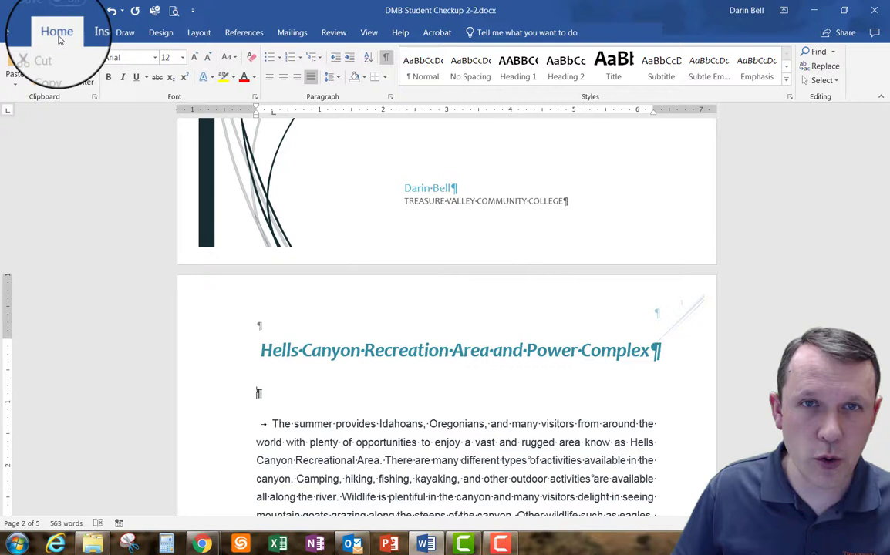
left_click(566, 68)
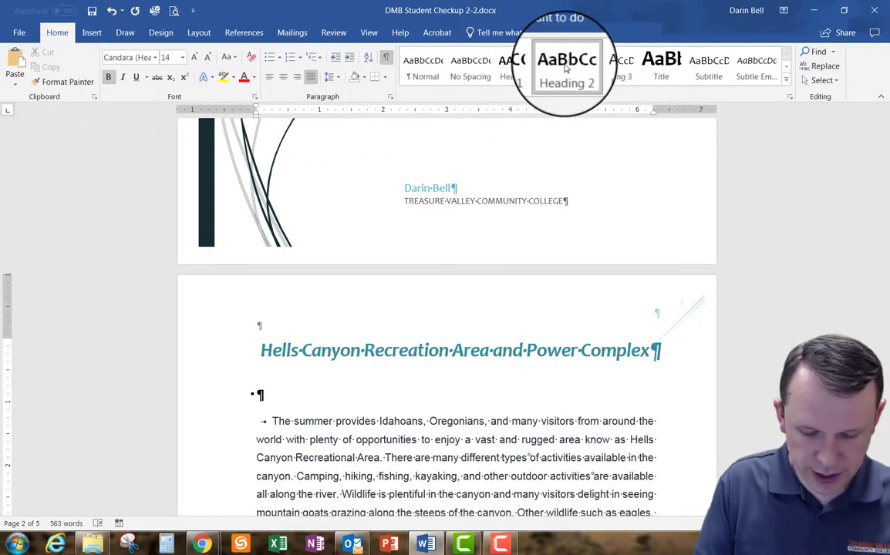
type("Introduc")
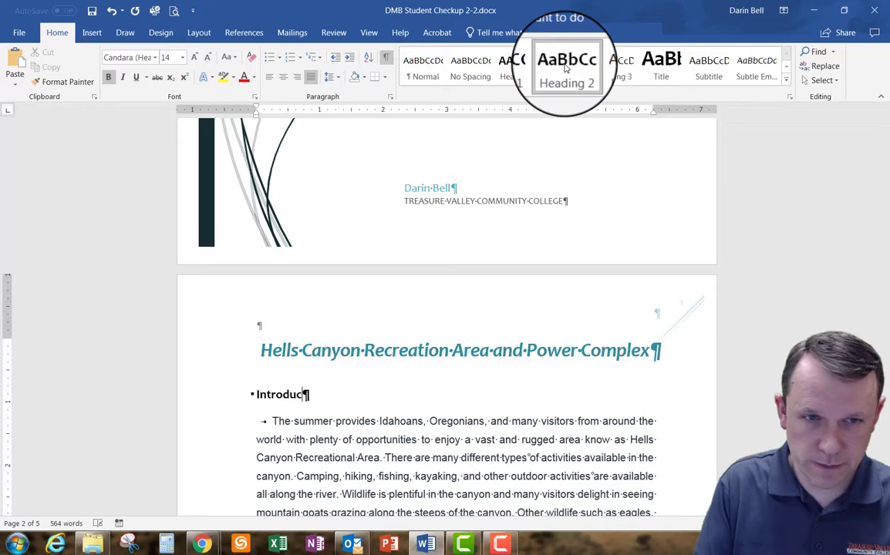
type("tion")
- Add the heading "U.S. Forestry Service" in the Heading 2 style above the paragraph beginning "Hells Canyon, North America's deepest river gorge"
scroll(408, 318, "down", 10)
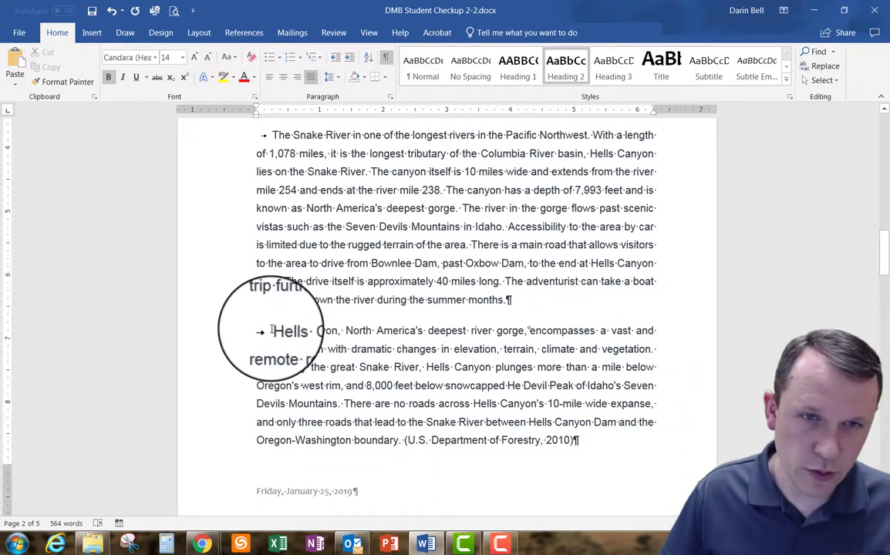
left_click(272, 330)
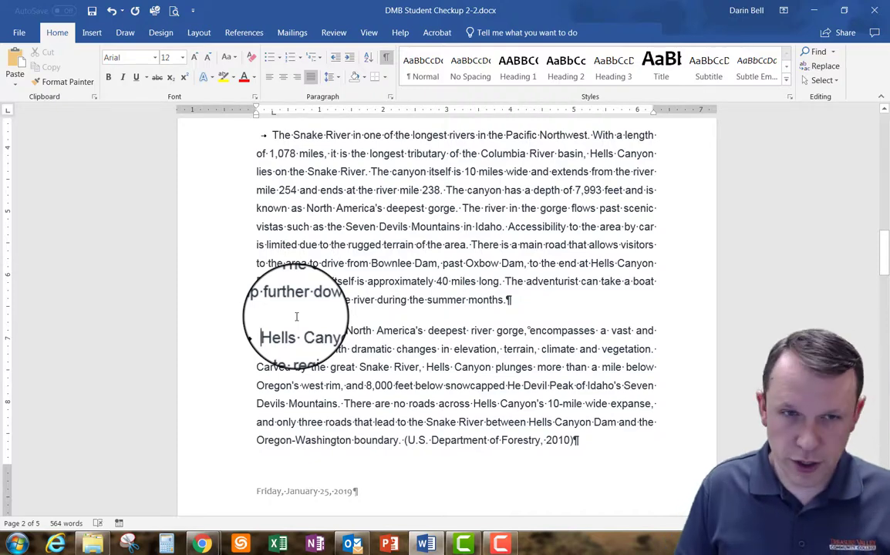
key("Return")
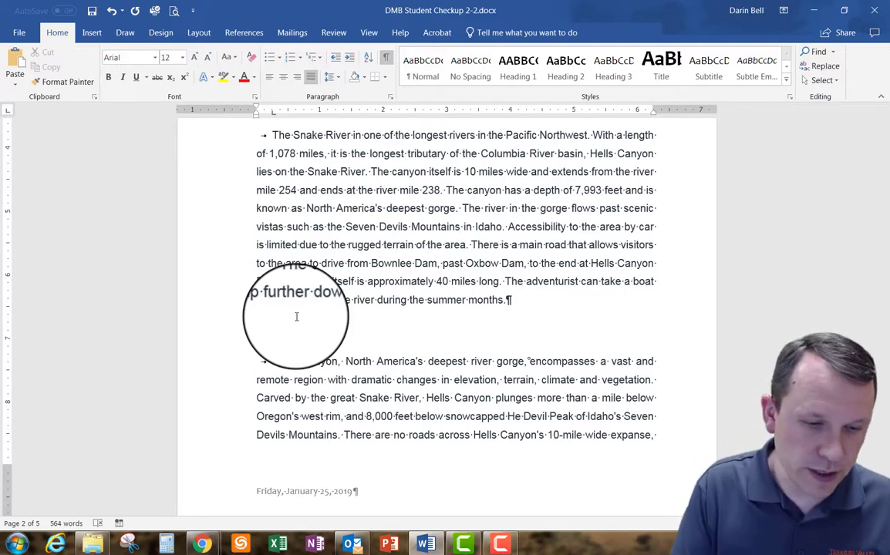
type("S.")
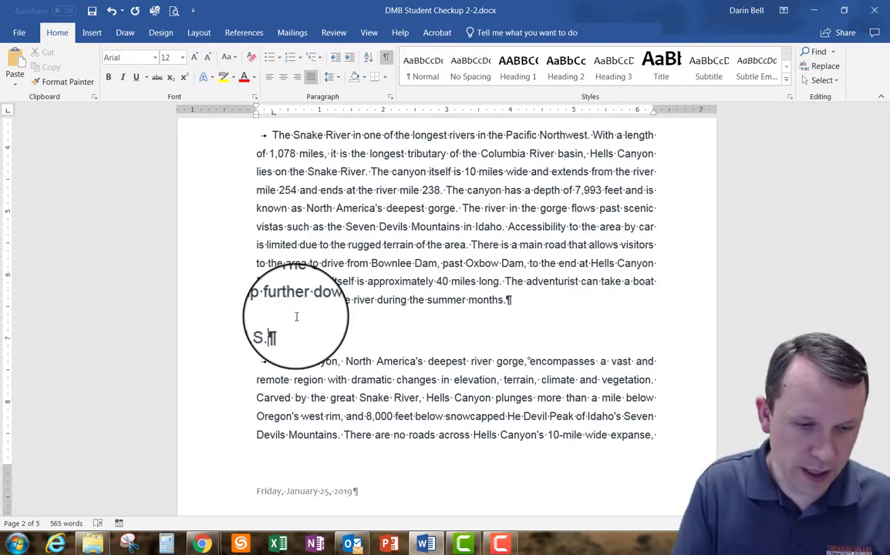
type(" Forestry Service")
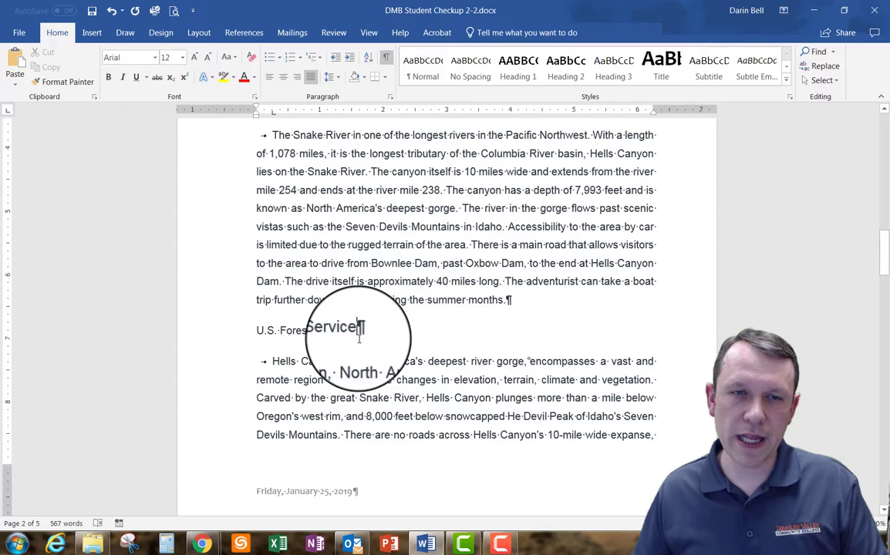
left_click_drag(357, 330, 255, 330)
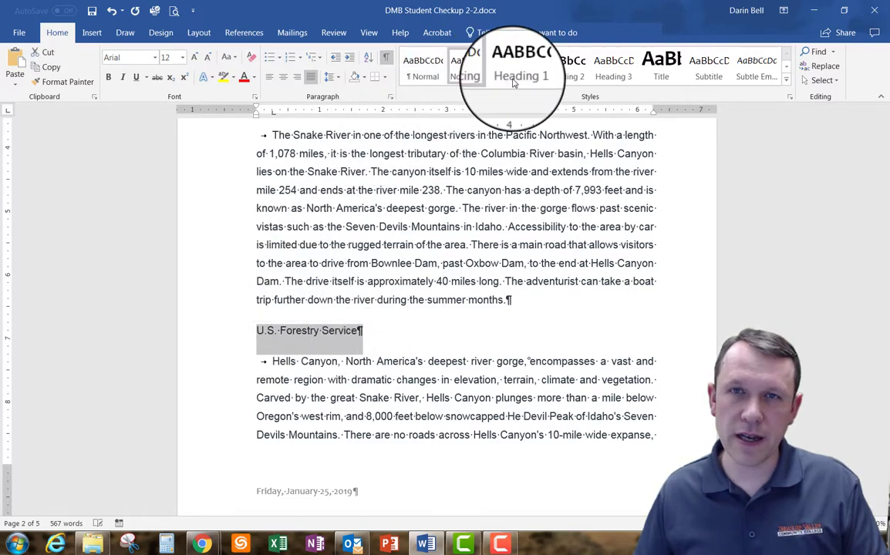
left_click(563, 66)
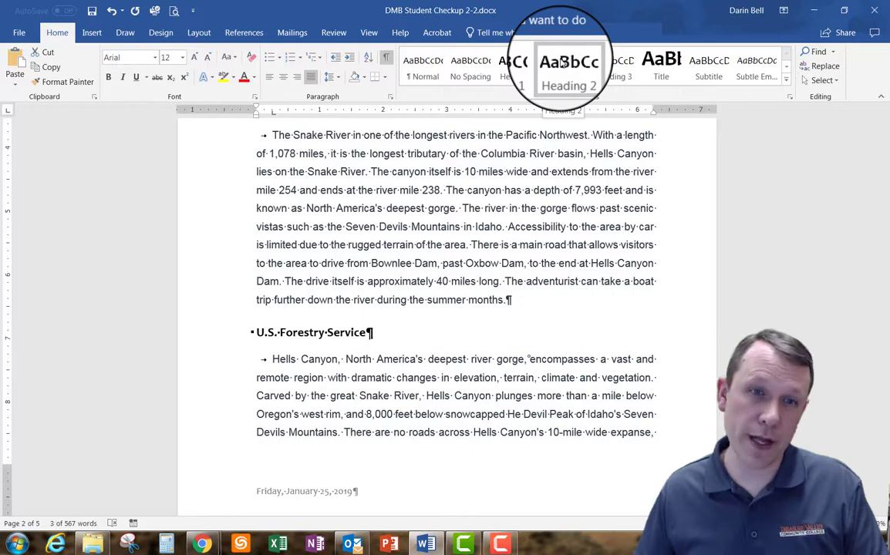
- Insert a table of contents in the Automatic Table 2 format directly above the title "Hells Canyon Recreation Area and Power Complex"
scroll(319, 316, "down", 3)
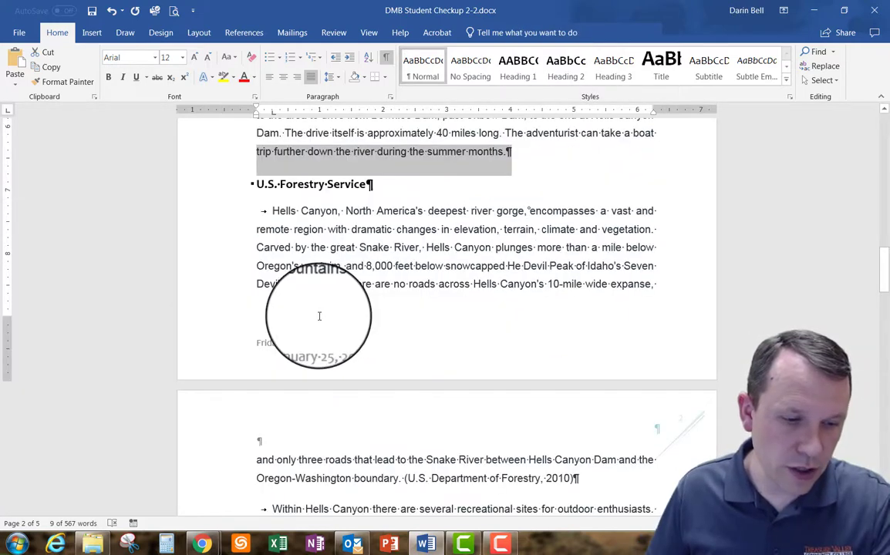
scroll(266, 322, "down", 2)
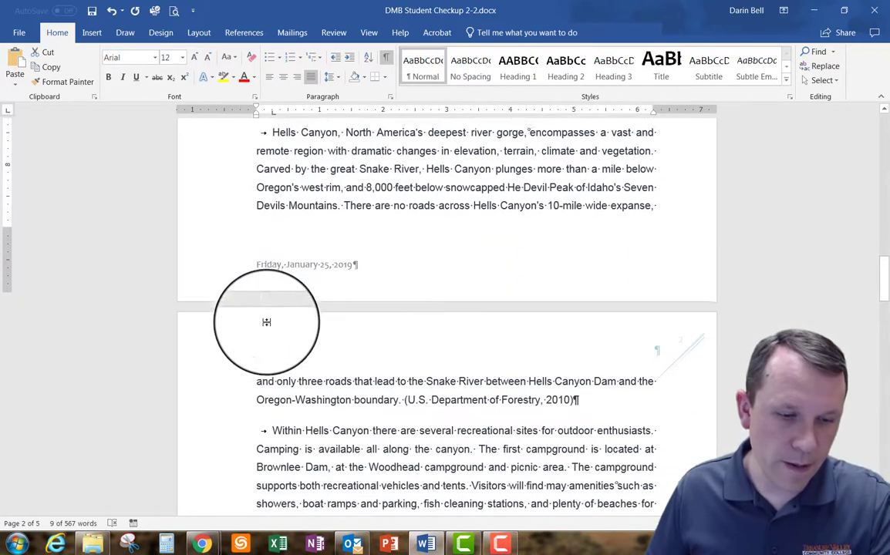
scroll(266, 322, "down", 1)
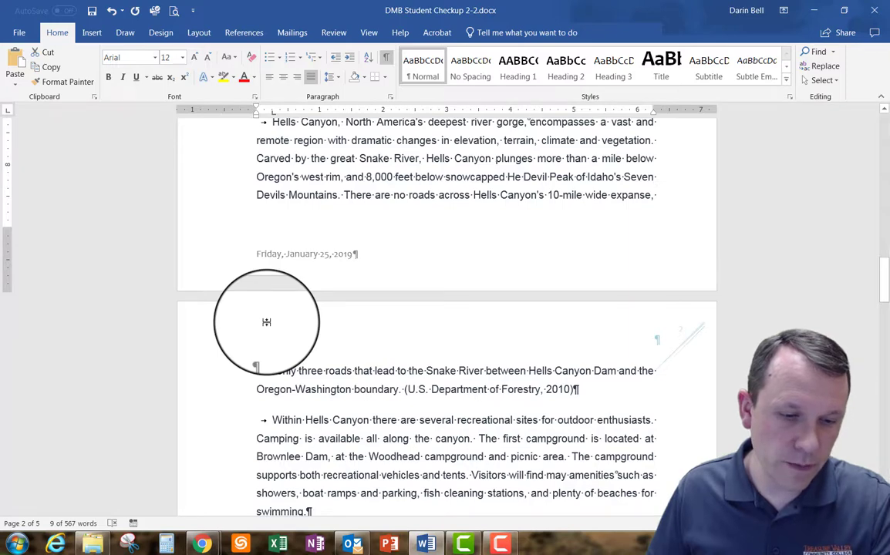
key("ctrl+Home")
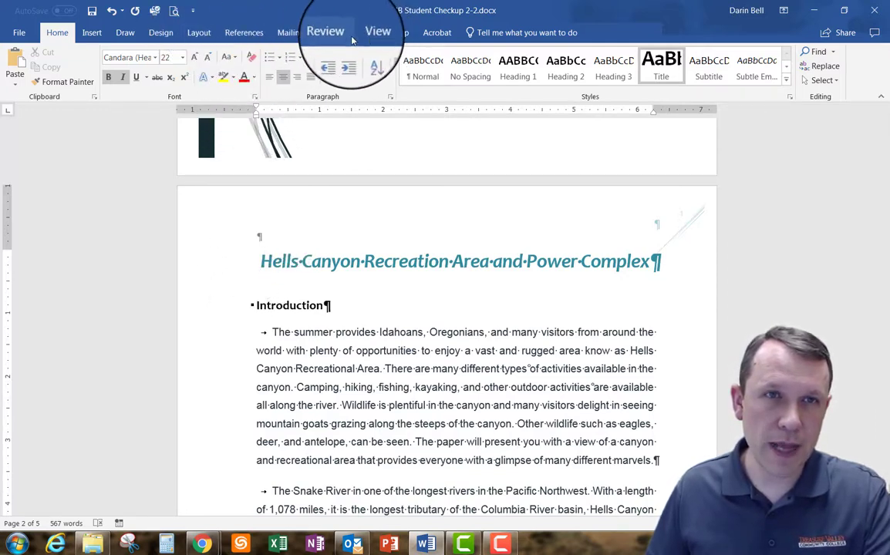
left_click(246, 33)
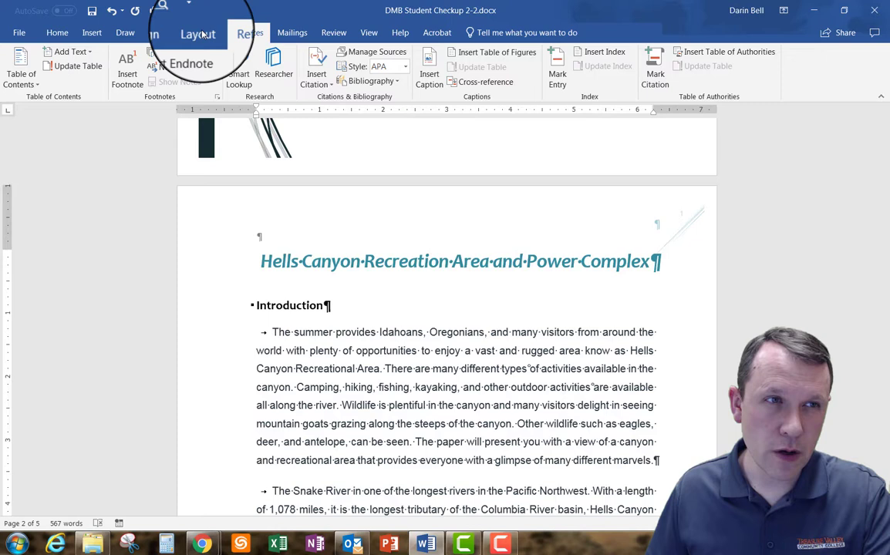
left_click(32, 83)
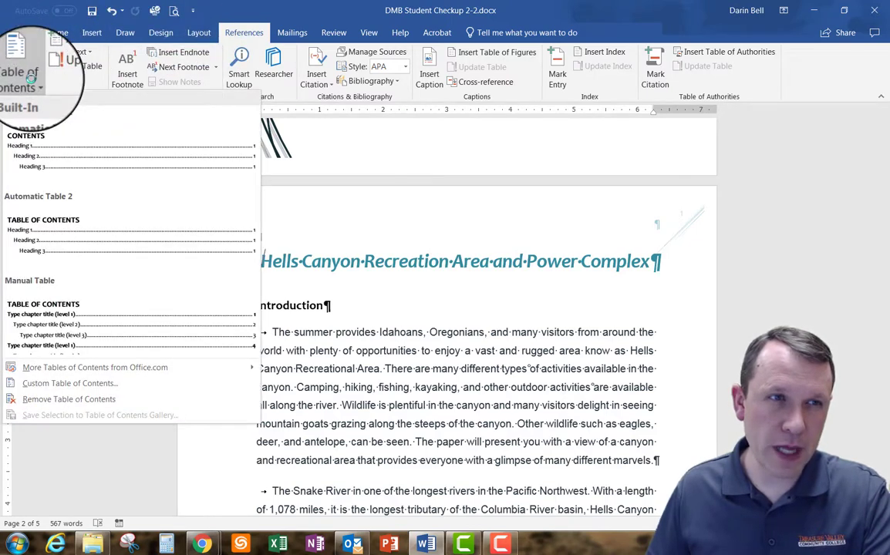
left_click(33, 216)
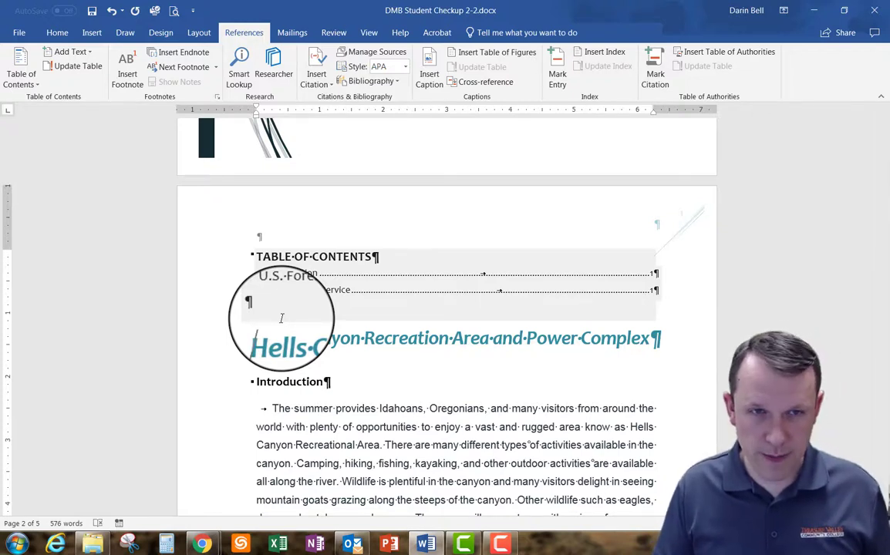
- Add a page break between the table of contents and the paper's title, check the contents page, and save the document
key("ctrl+Return")
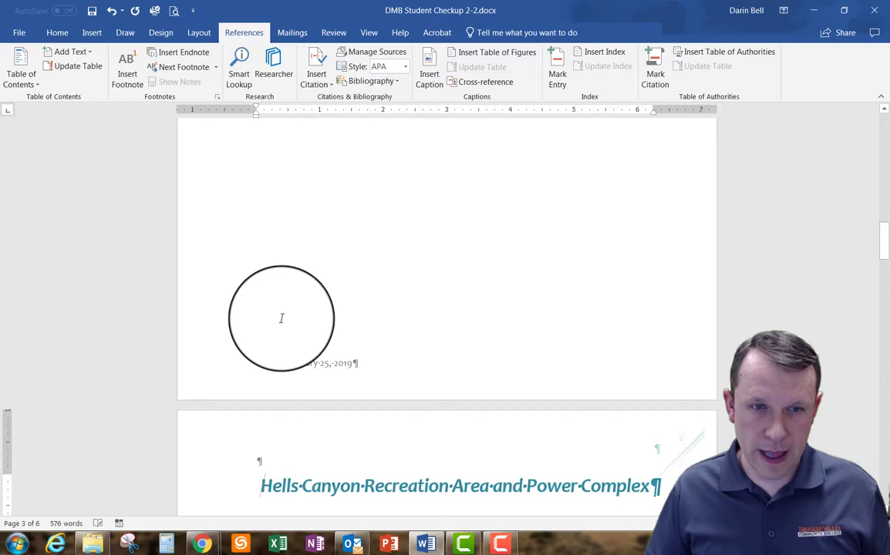
scroll(282, 319, "up", 10)
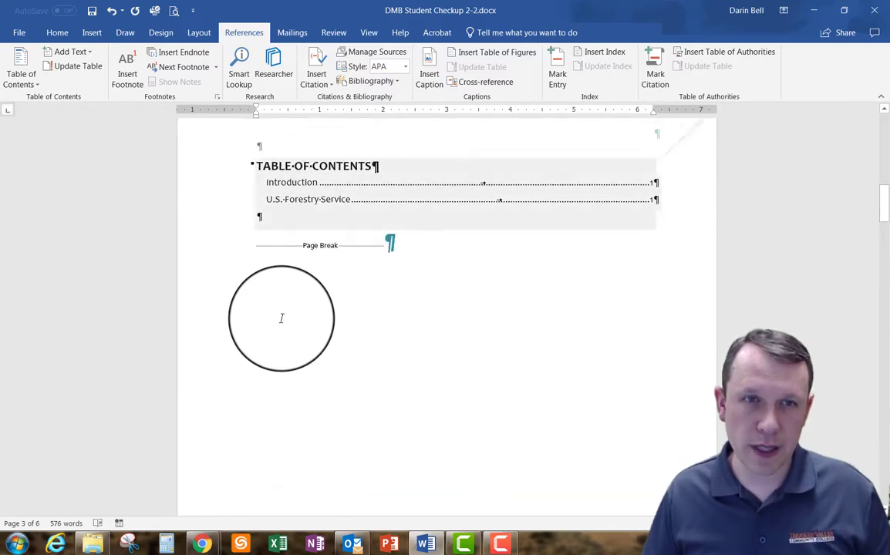
left_click(385, 356)
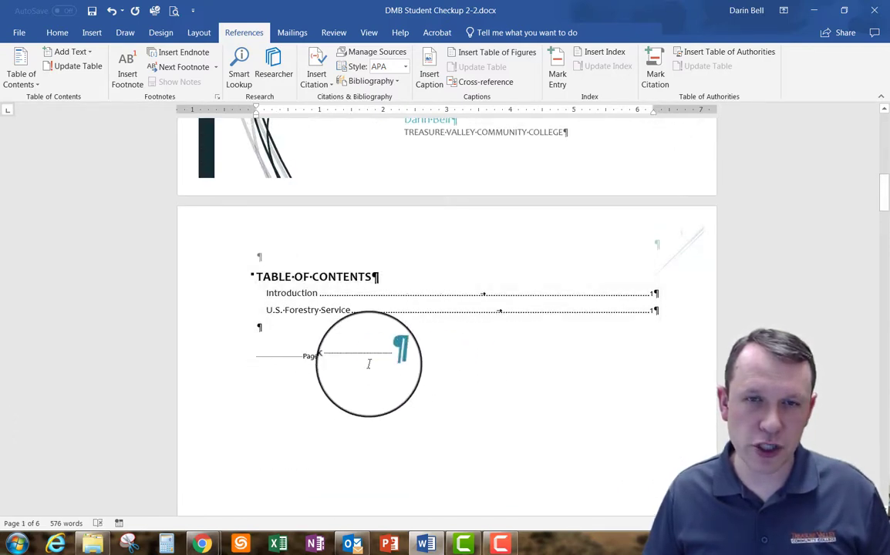
scroll(487, 376, "up", 2)
scroll(488, 376, "down", 2)
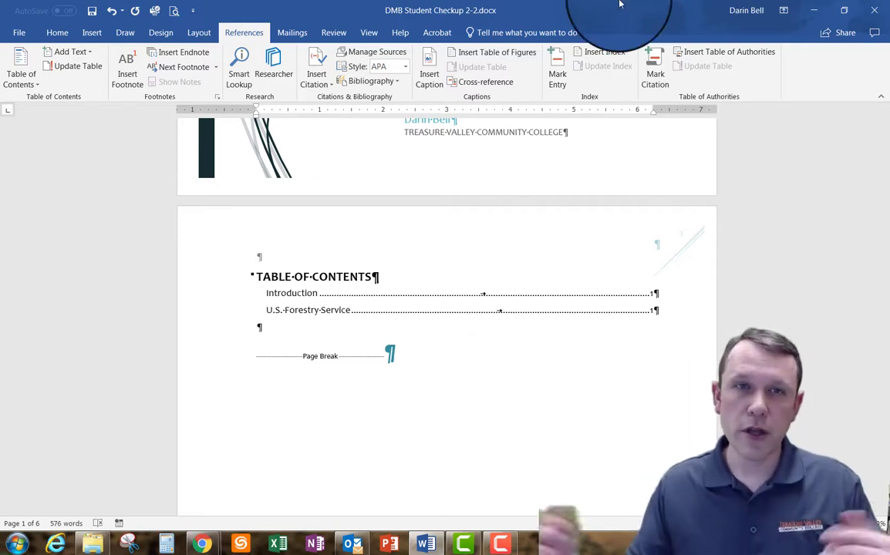
left_click(91, 12)
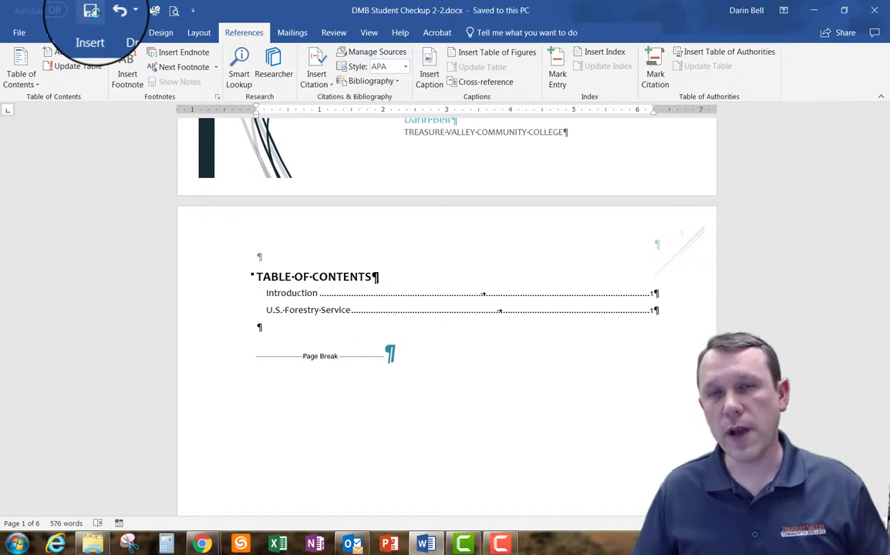